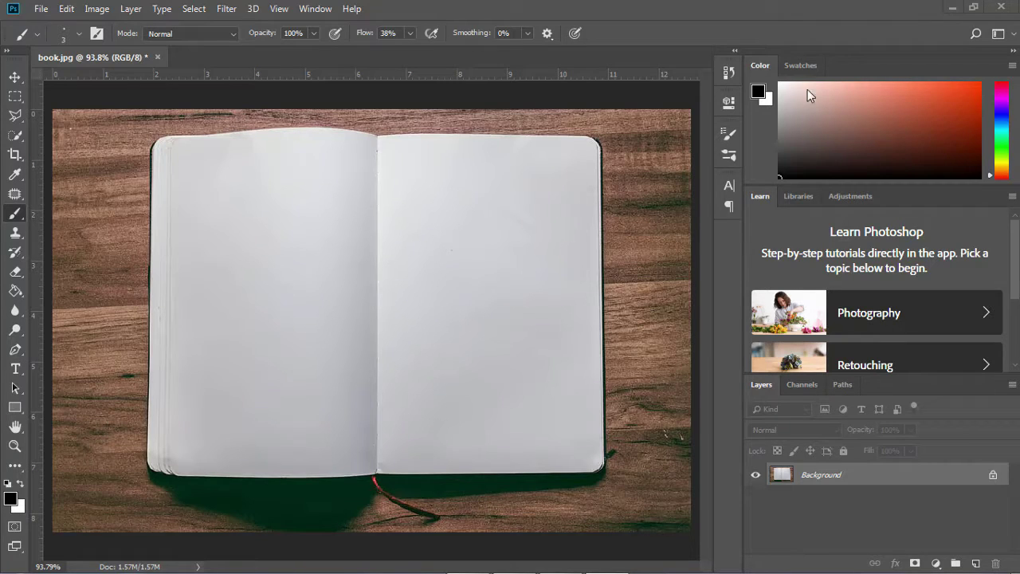
Preview the finished book-Recovered example image, then return to the notebook photo
click(952, 8)
click(369, 110)
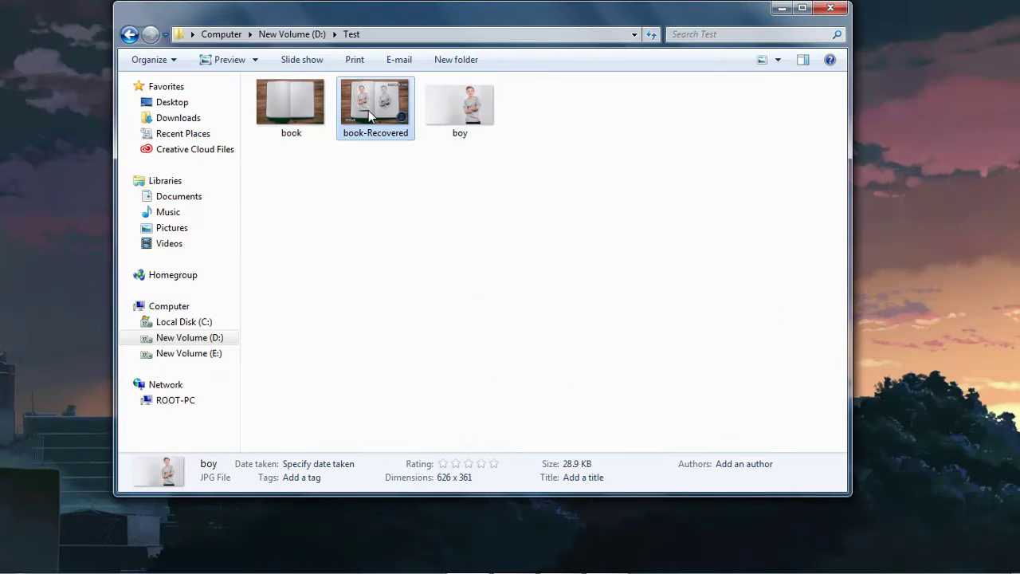
double_click(369, 110)
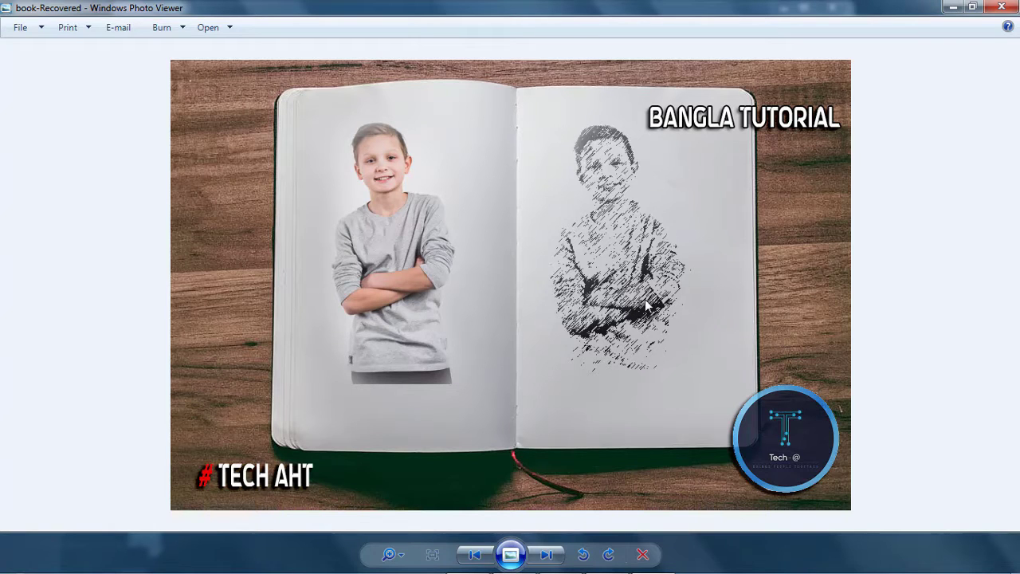
click(1002, 7)
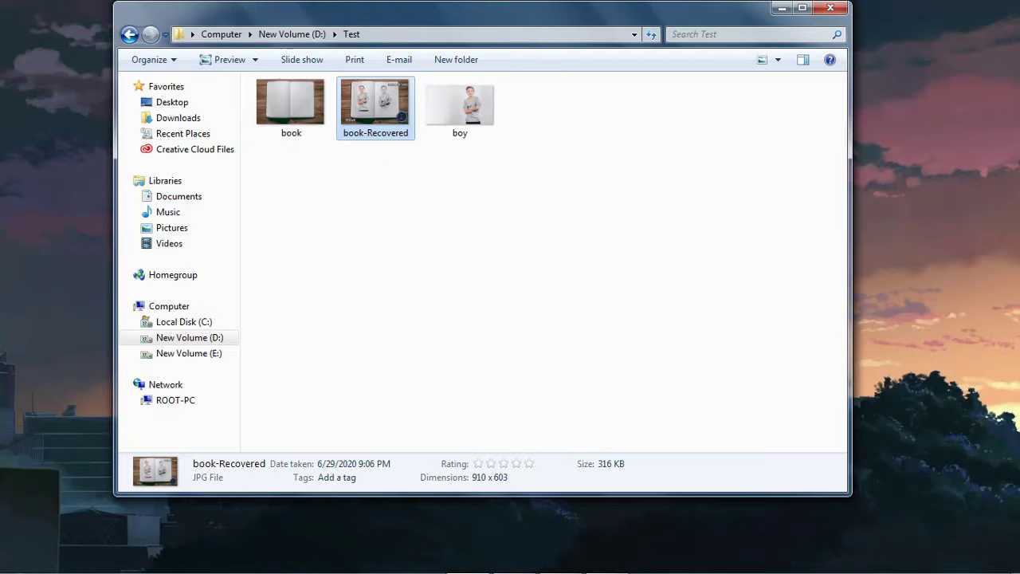
click(518, 558)
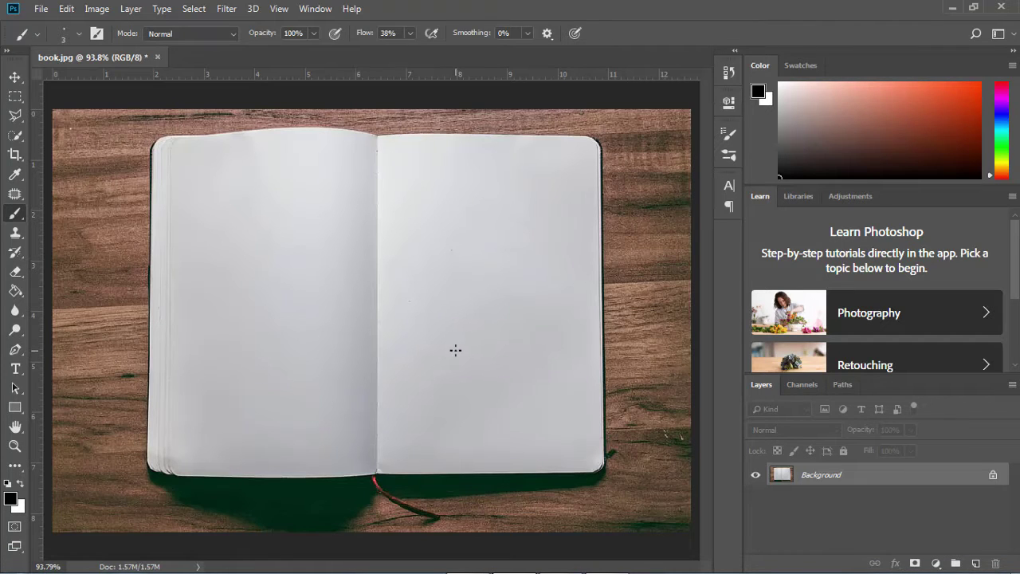
Place boy.jpg onto the notebook, rotated about 3.4° and shifted up-right over the pages
alt+scroll(458, 348, down, 1)
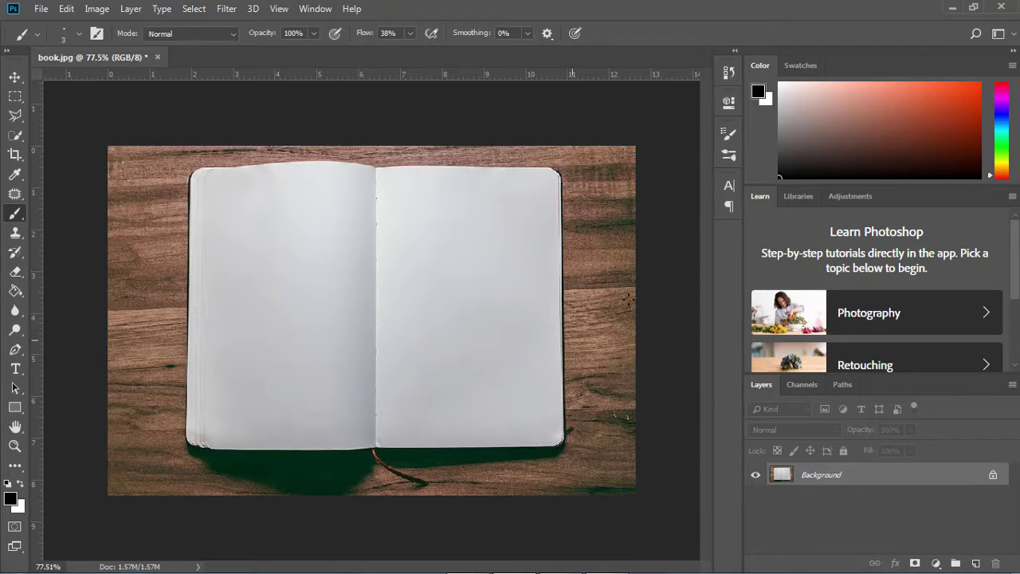
click(951, 7)
mouse_move(459, 115)
mouse_down()
mouse_move(514, 568)
mouse_move(394, 296)
mouse_up()
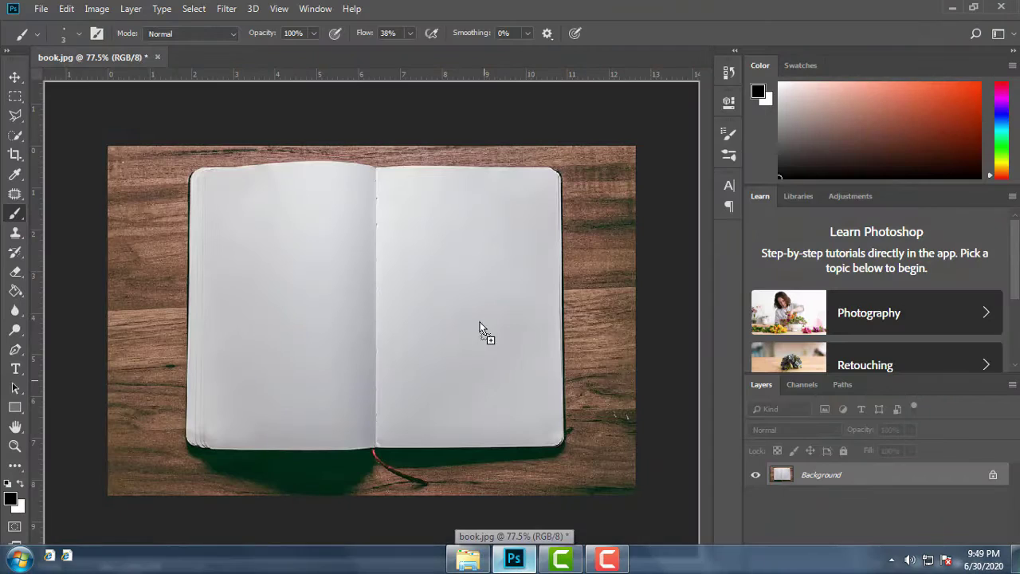
drag(580, 204, 588, 215)
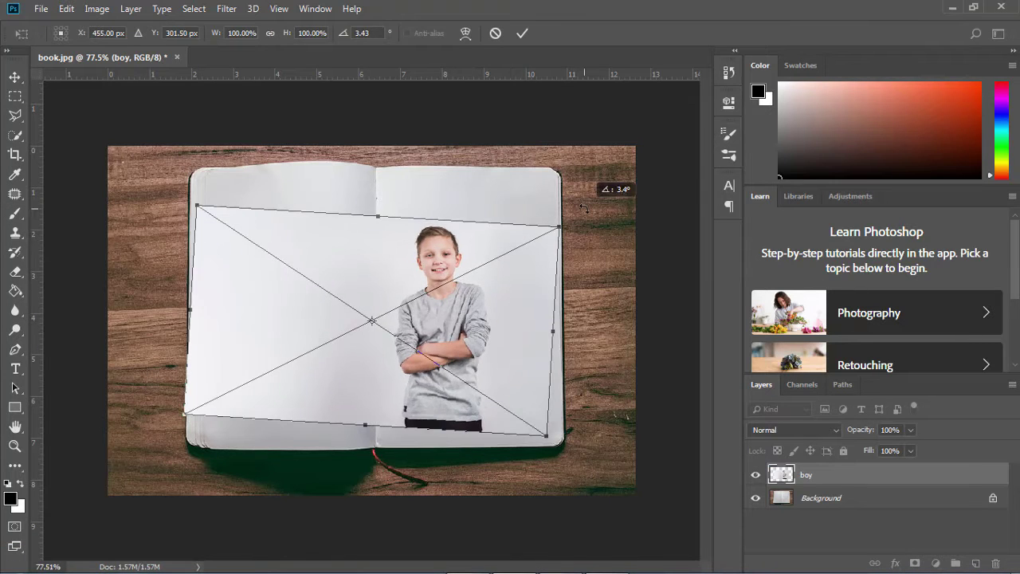
drag(478, 317, 491, 297)
key(Return)
key(b)
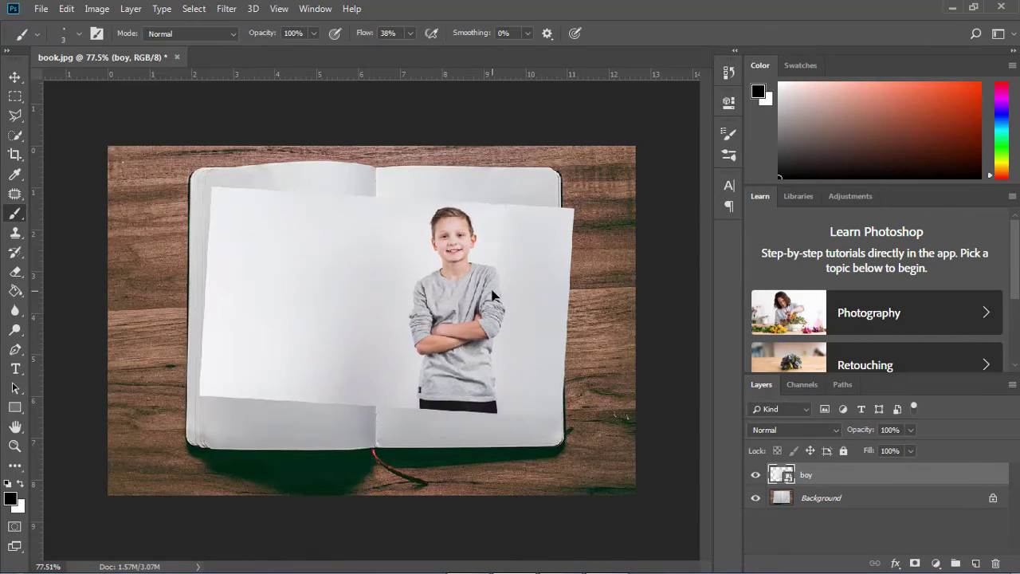
Add a layer mask to the boy layer and pick a Hard Round brush of about 73 px
click(915, 563)
right_click(137, 200)
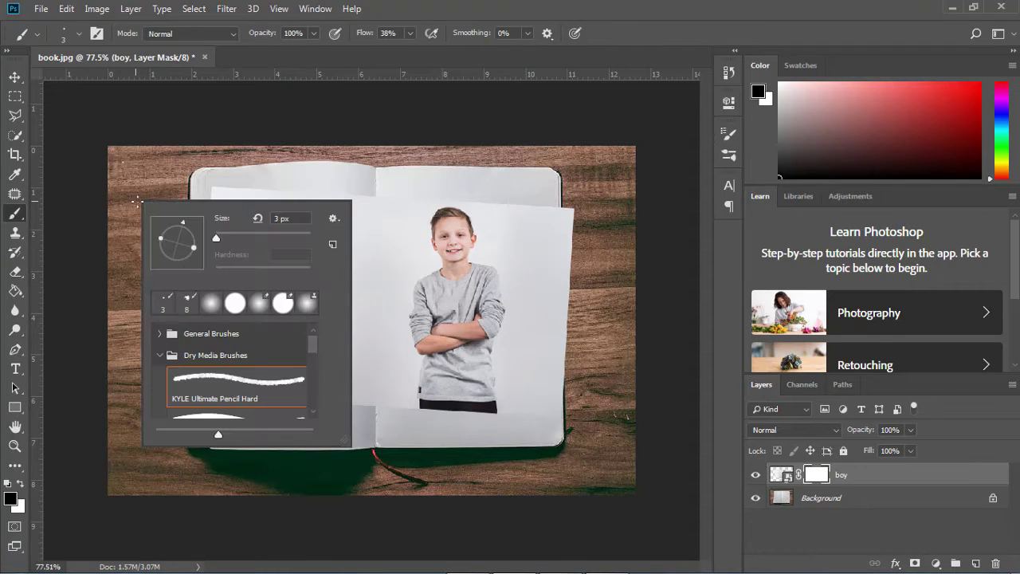
click(159, 334)
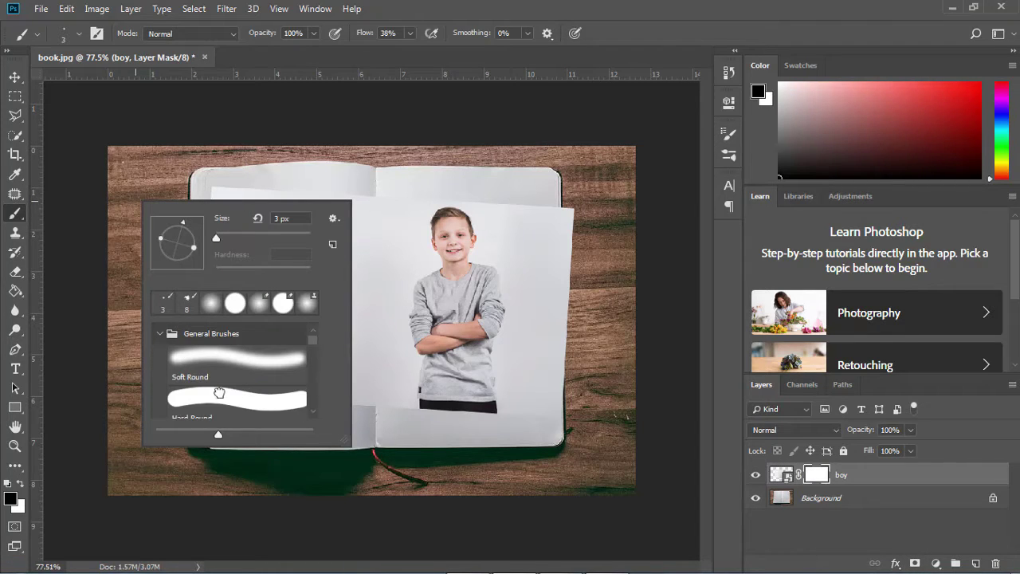
click(219, 393)
key(Return)
right_click(219, 170)
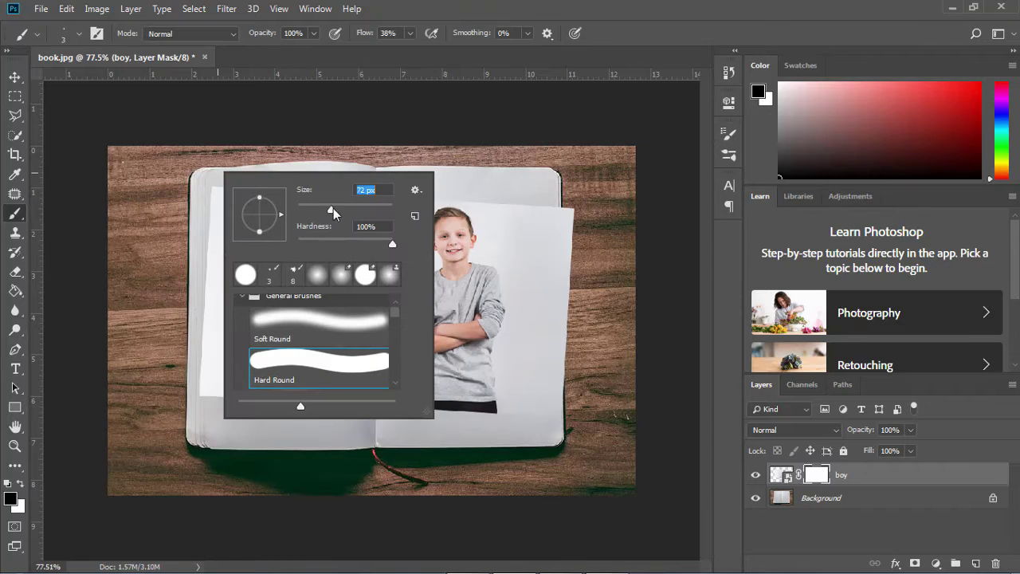
drag(333, 208, 335, 208)
key(Return)
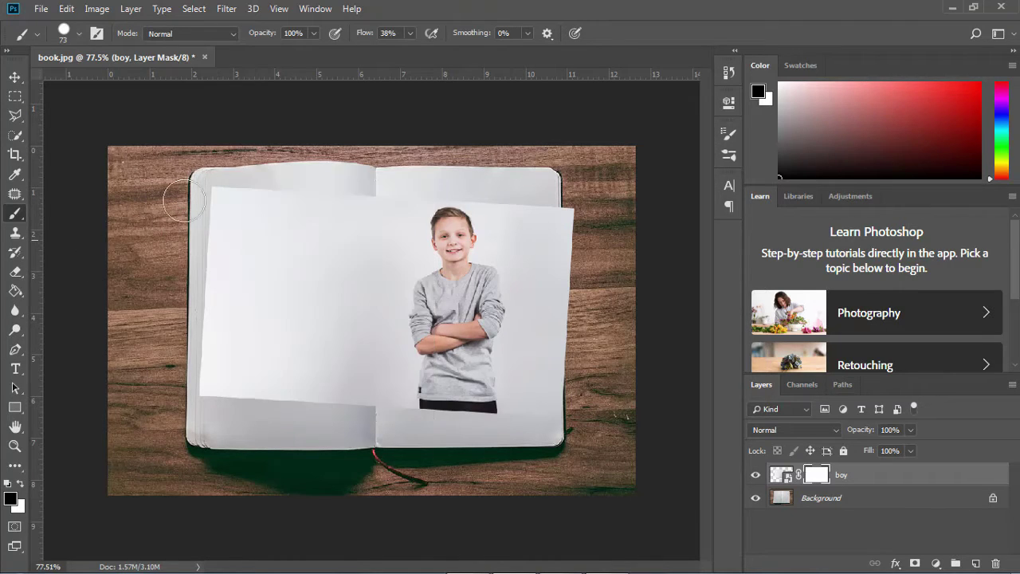
Paint black on the mask over the left page and the overhang past the right edge
mouse_move(211, 396)
mouse_down()
mouse_move(226, 172)
mouse_move(251, 397)
mouse_move(296, 146)
mouse_up()
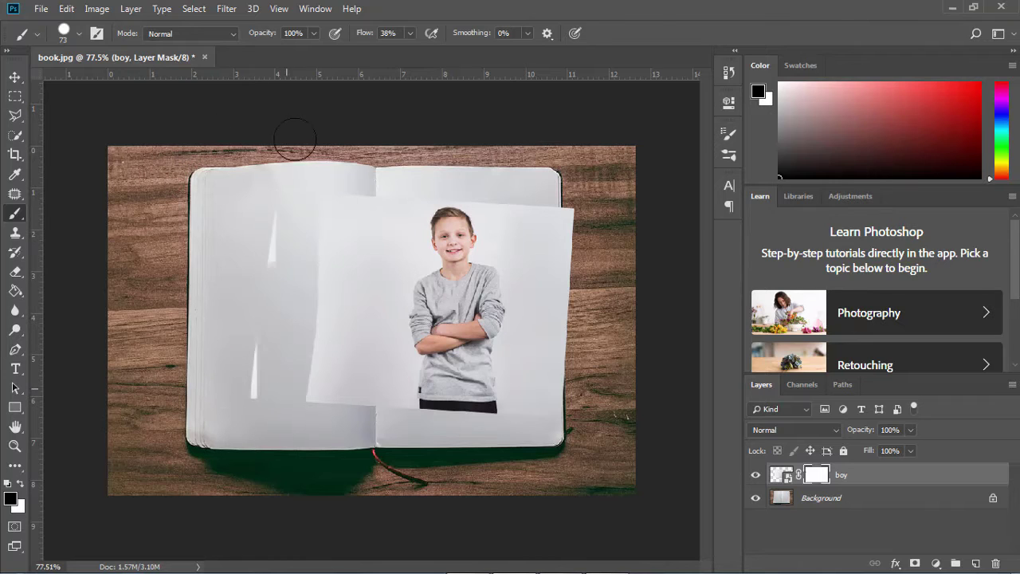
drag(335, 199, 338, 421)
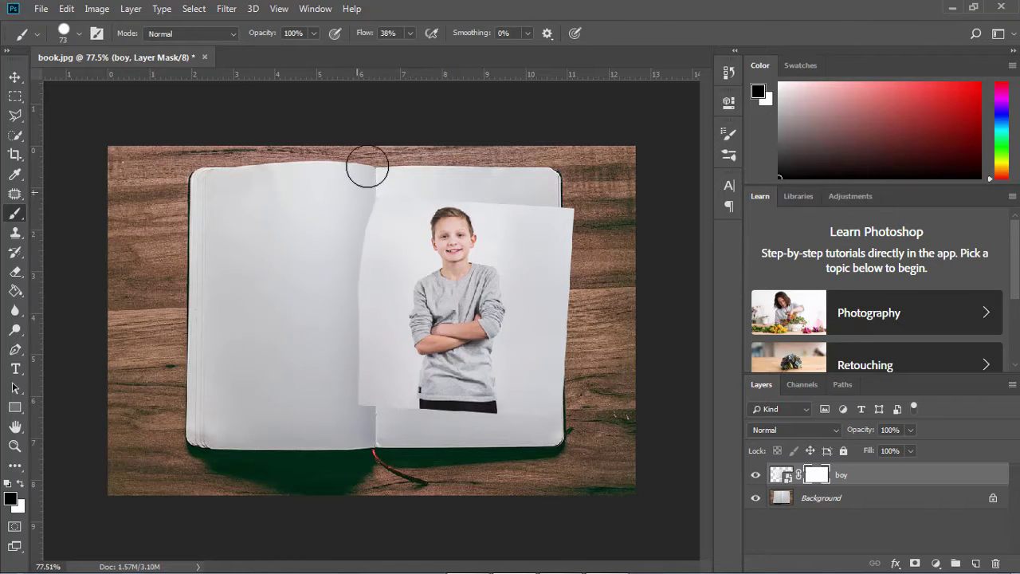
drag(366, 164, 364, 409)
drag(559, 176, 566, 393)
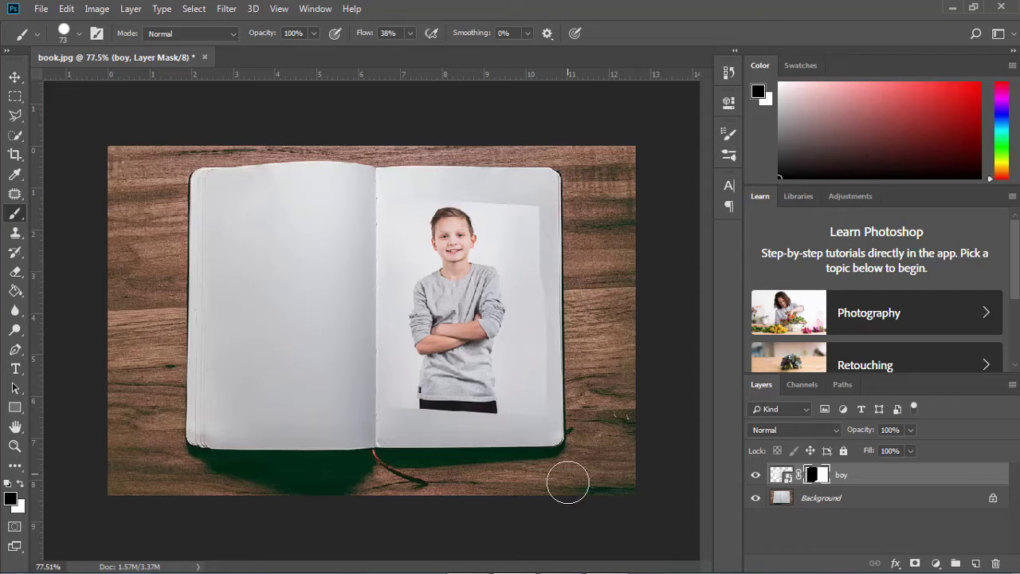
Switch to a Soft Round brush with 0% hardness
right_click(534, 178)
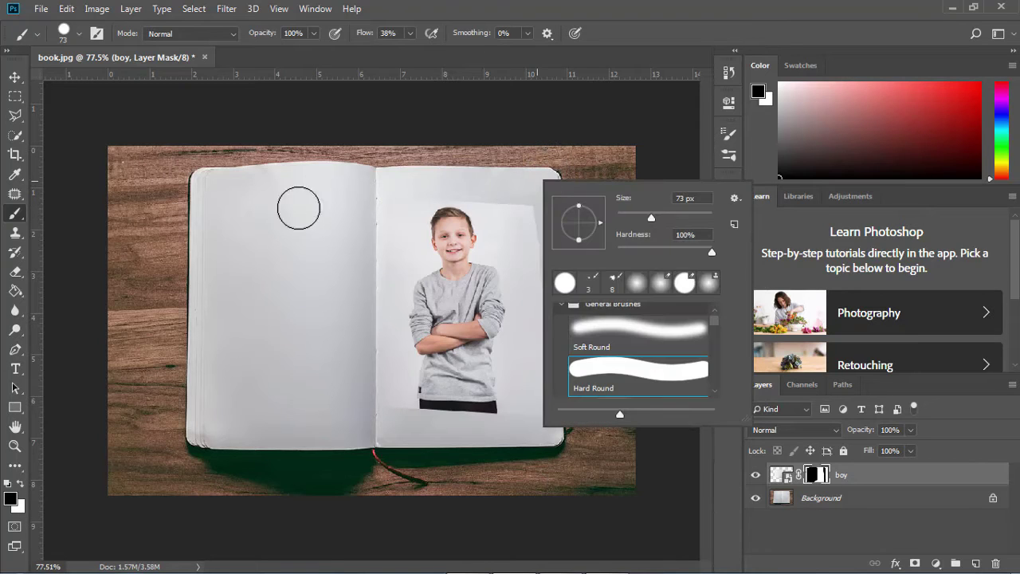
right_click(285, 227)
scroll(341, 375, up, 1)
click(342, 360)
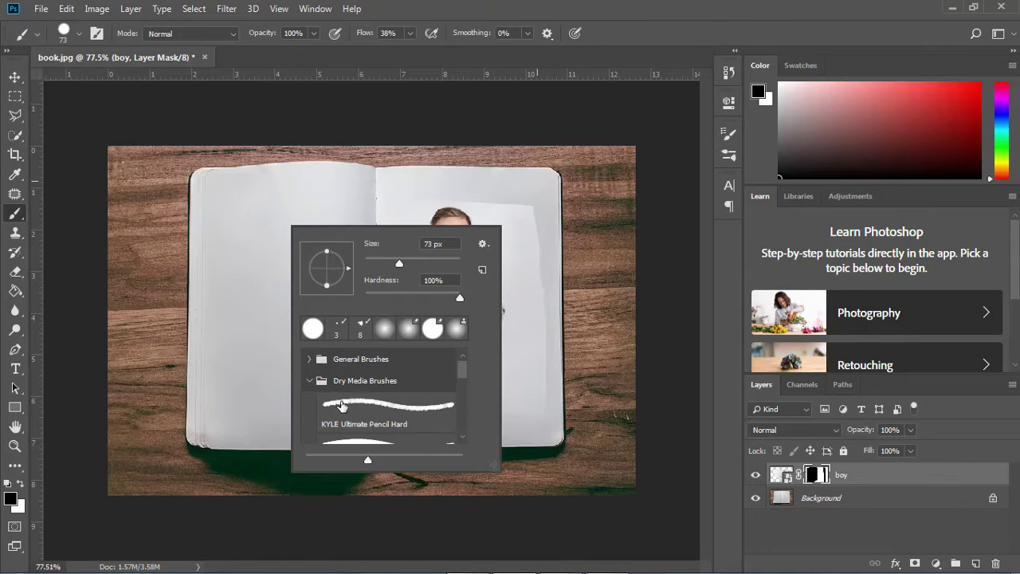
click(311, 359)
click(361, 388)
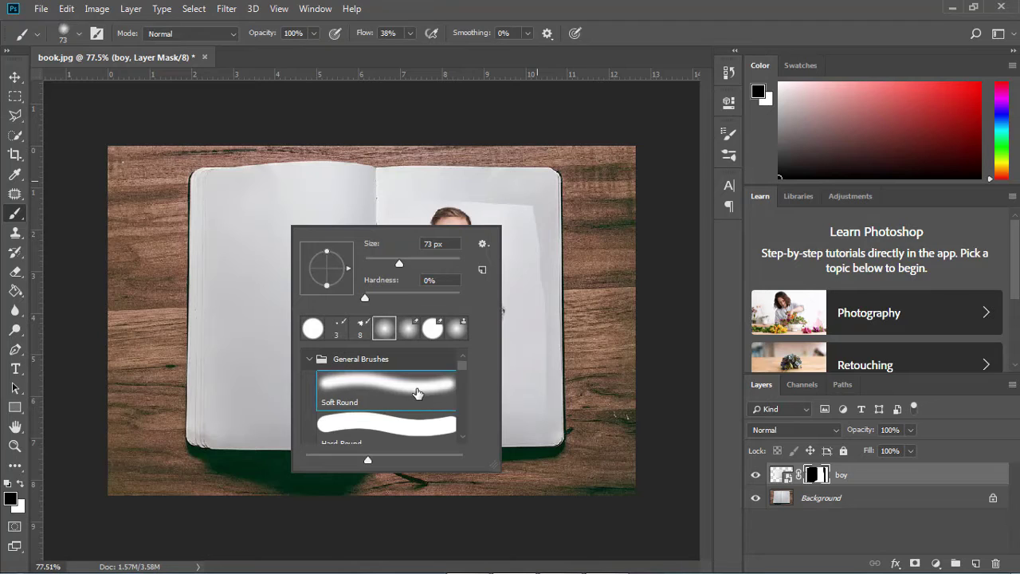
click(260, 263)
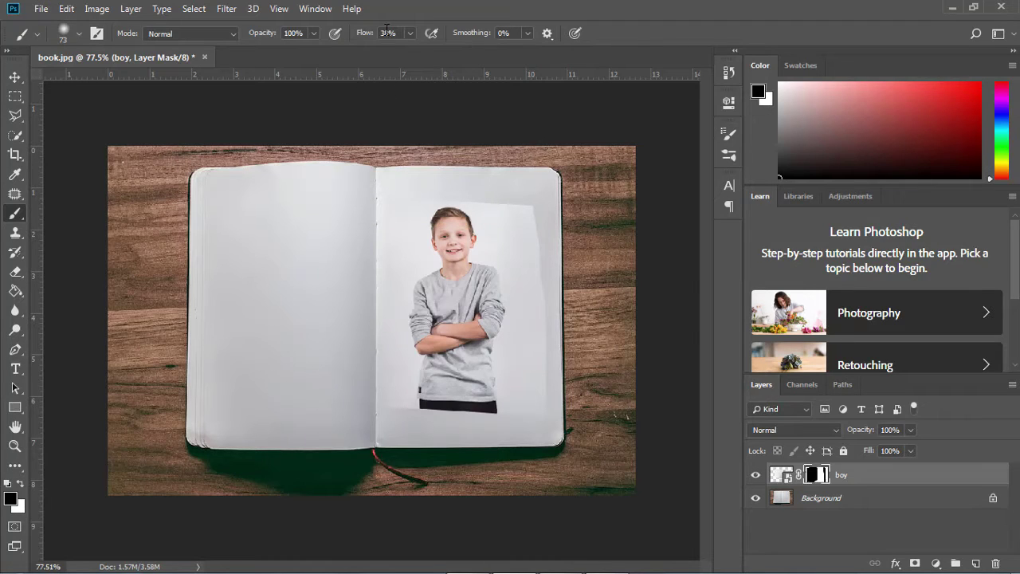
Set brush flow to 50% and fade the photo's right-edge and top borders on the mask
text(50)
key(Return)
drag(519, 189, 569, 408)
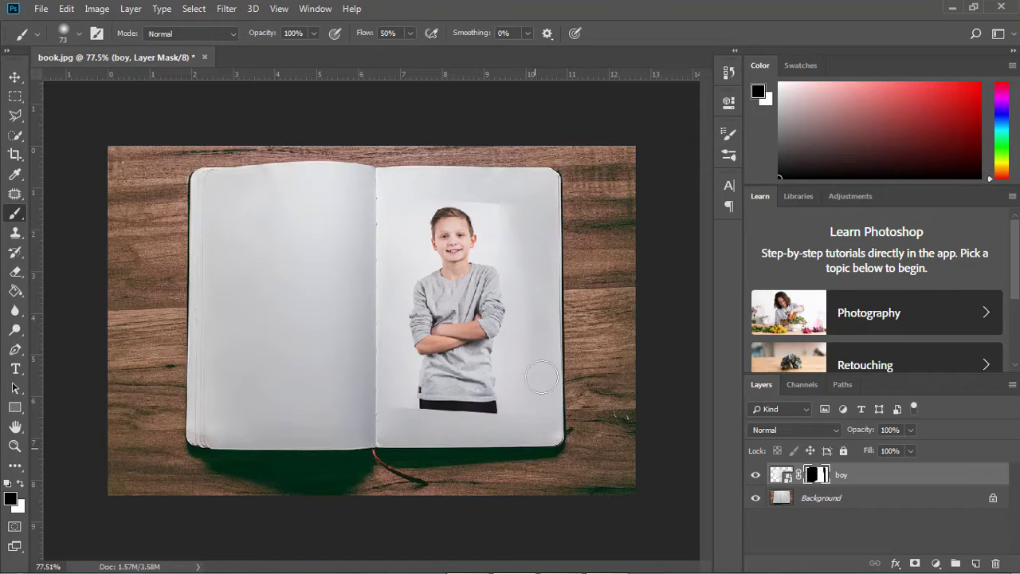
mouse_move(396, 237)
mouse_down()
mouse_move(465, 182)
mouse_move(455, 183)
mouse_move(528, 222)
mouse_up()
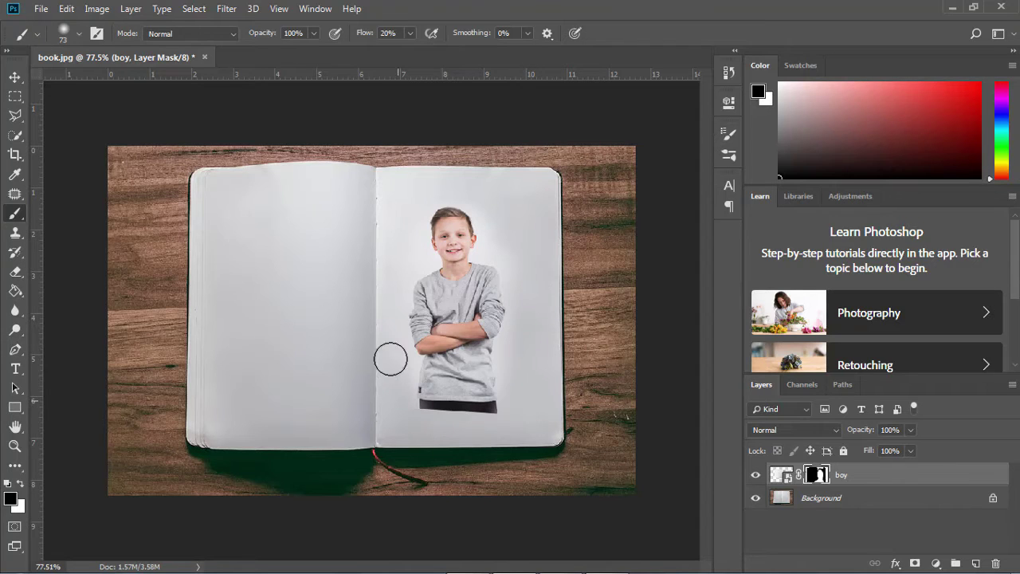
Add a white (ffffff) Solid Color fill layer above Background and select it with the boy layer
click(836, 499)
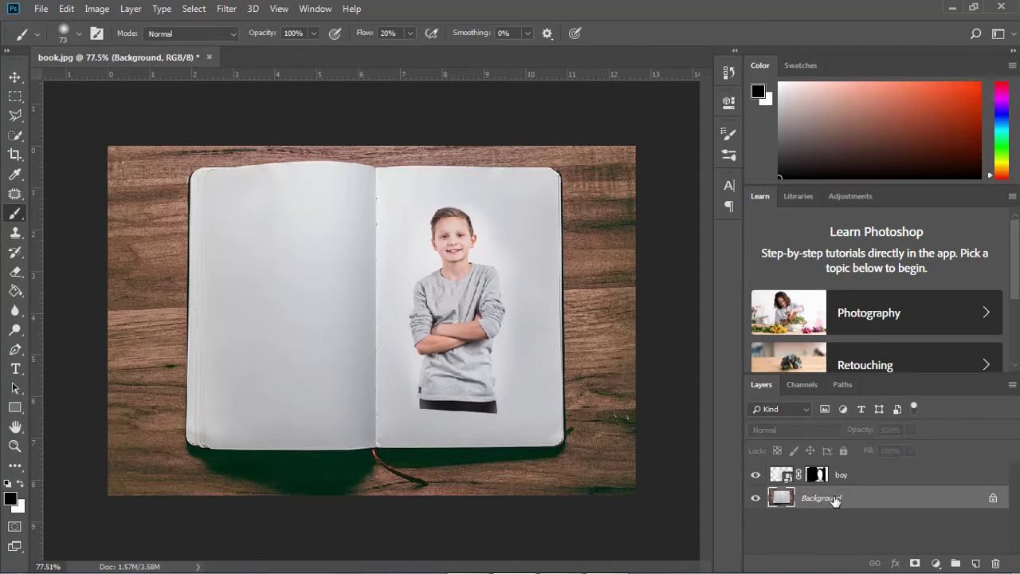
click(935, 563)
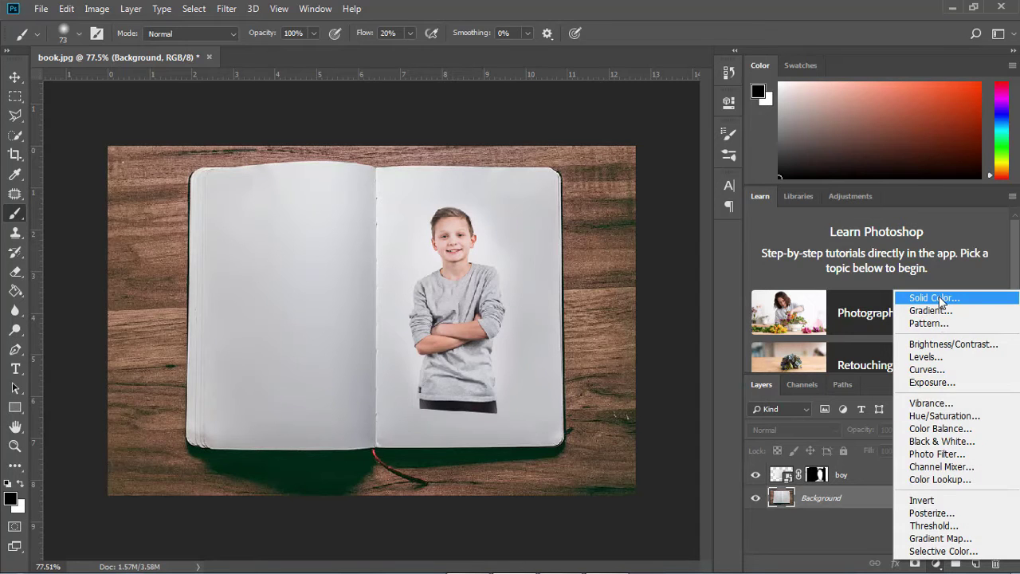
click(940, 296)
drag(586, 159, 530, 118)
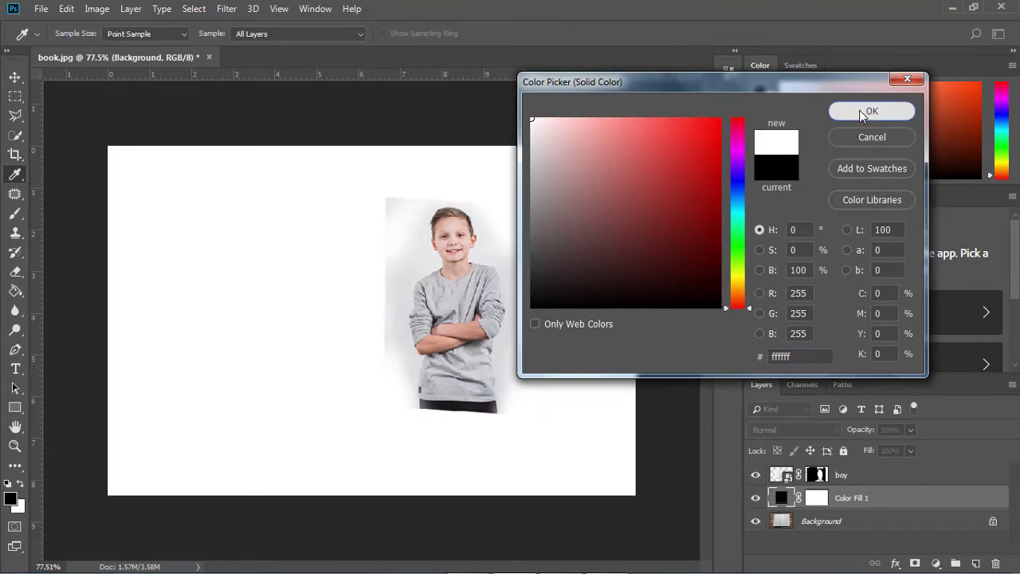
click(871, 111)
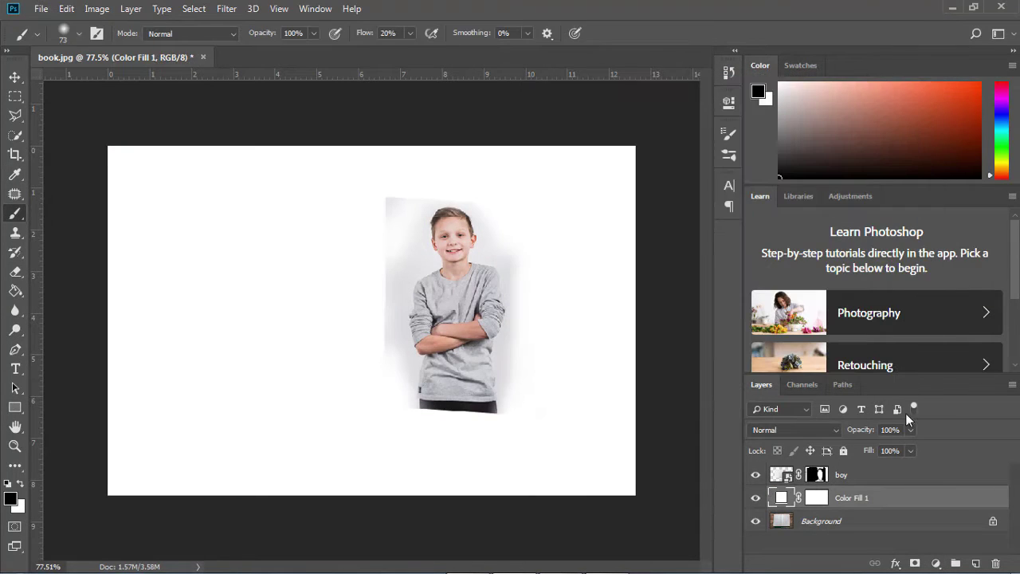
click(885, 478)
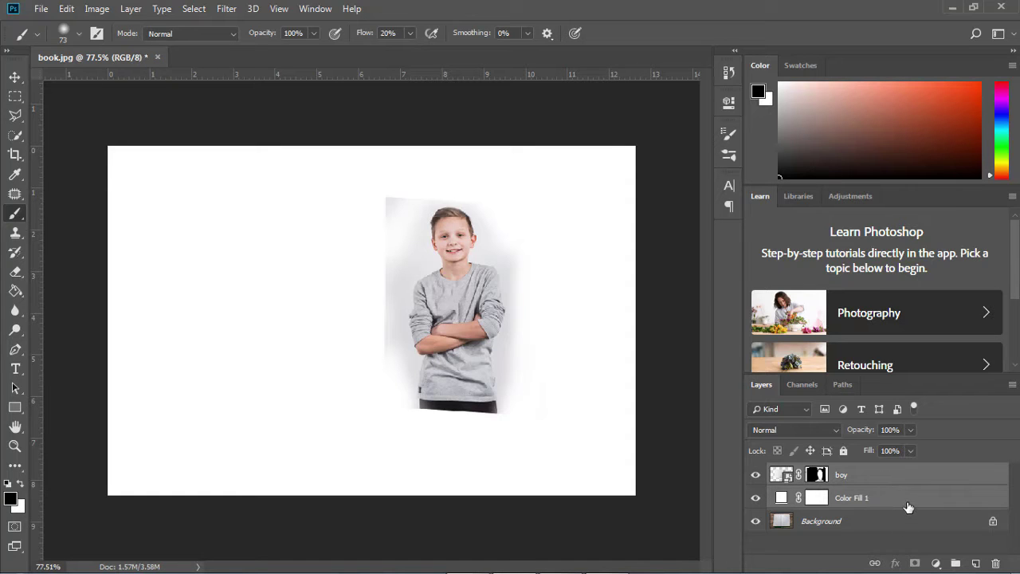
Merge boy and the white fill into one smart object in Multiply mode with a new mask
right_click(885, 482)
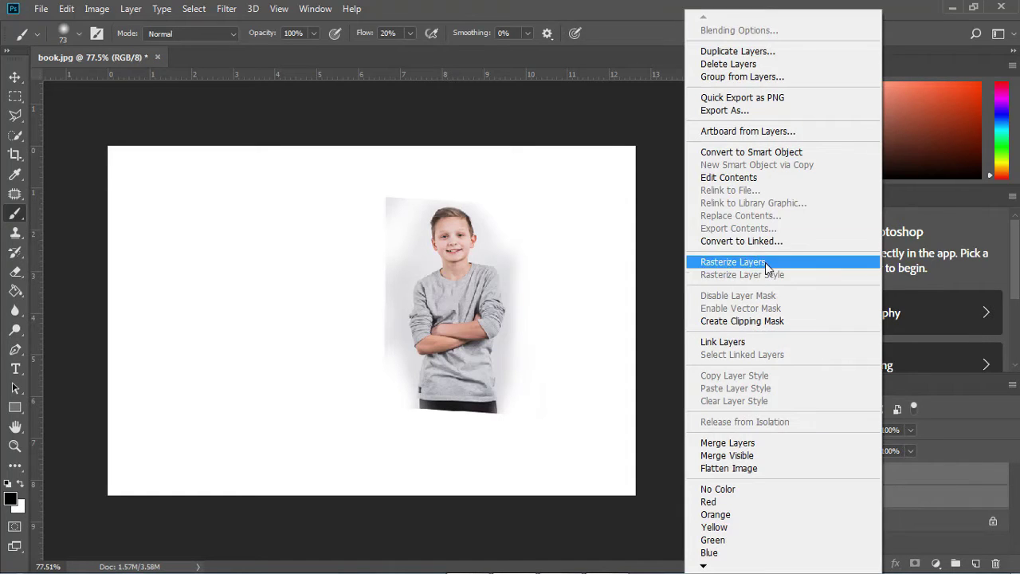
click(739, 153)
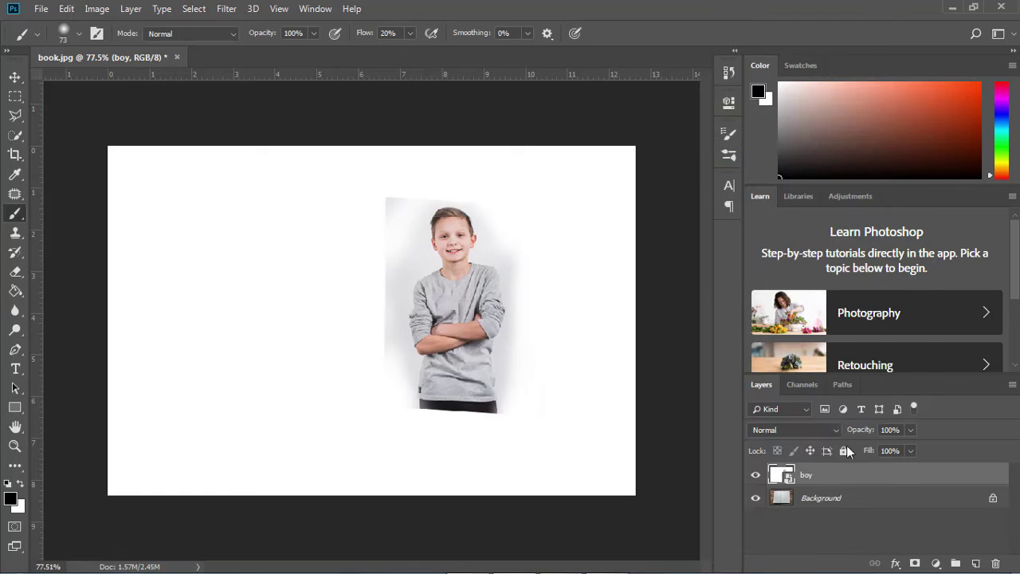
click(766, 431)
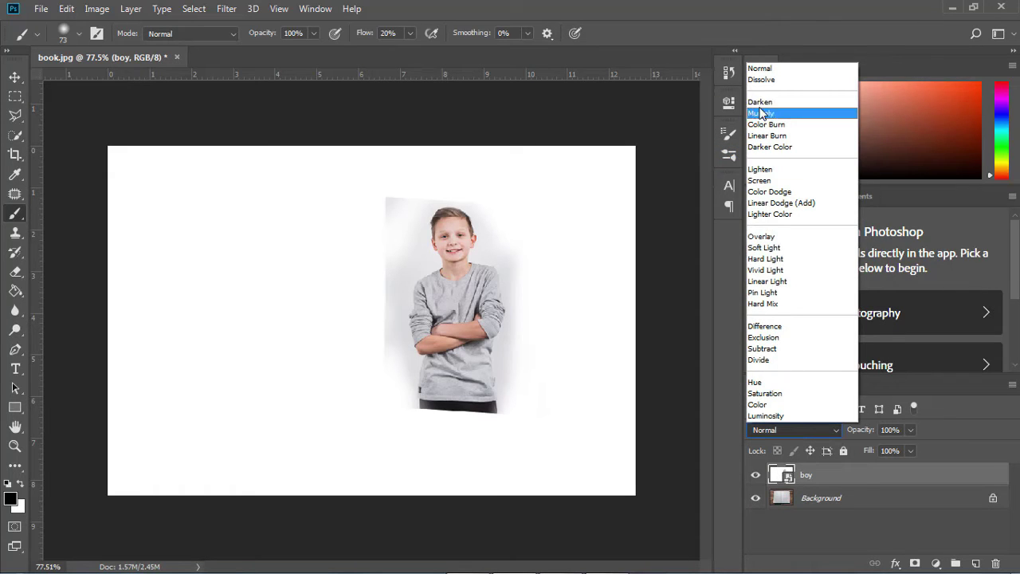
click(761, 114)
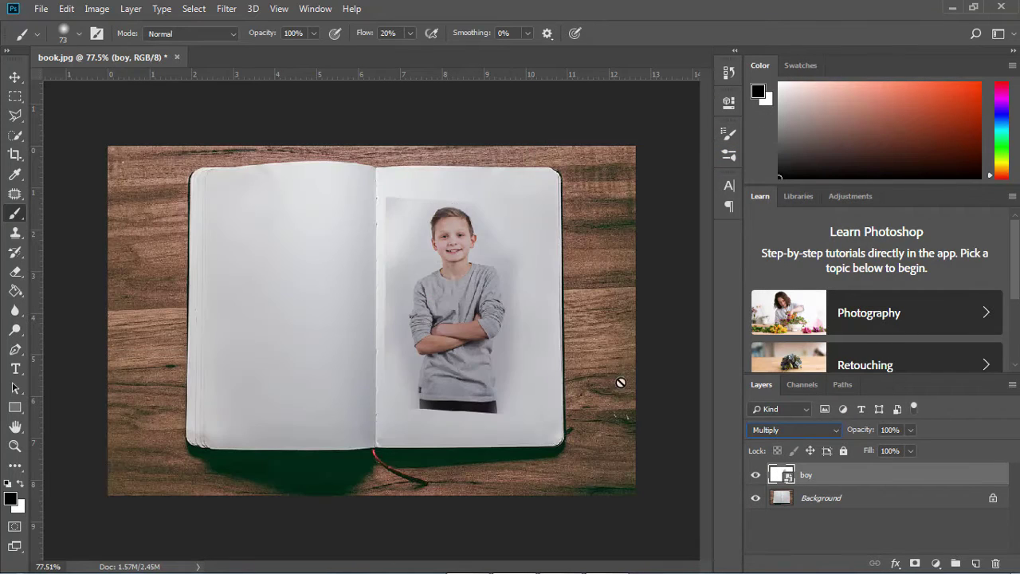
click(915, 564)
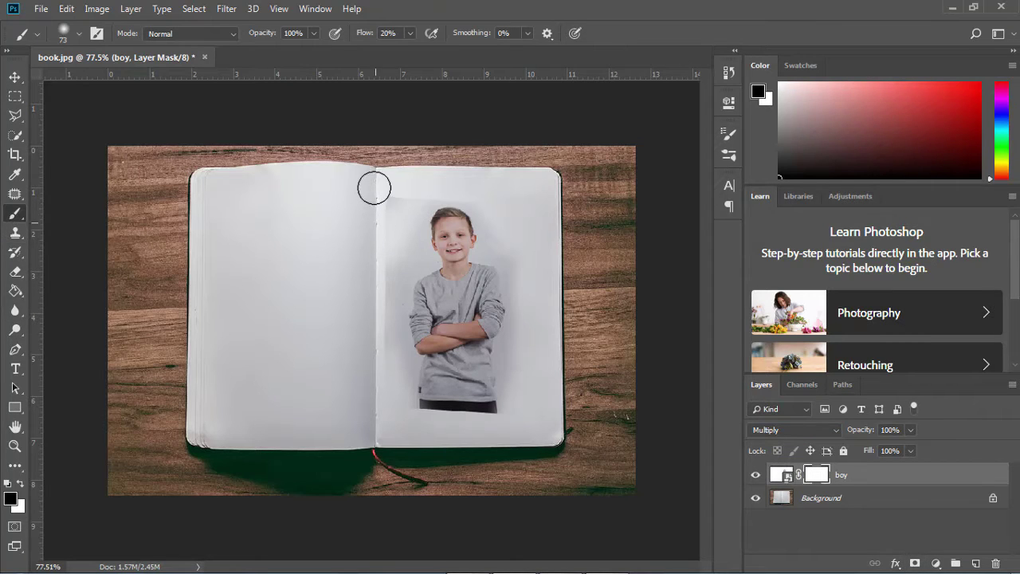
Paint the new mask to fade the boy photo's grey border, then target the layer image
mouse_move(381, 205)
mouse_down()
mouse_move(365, 228)
mouse_move(526, 330)
mouse_up()
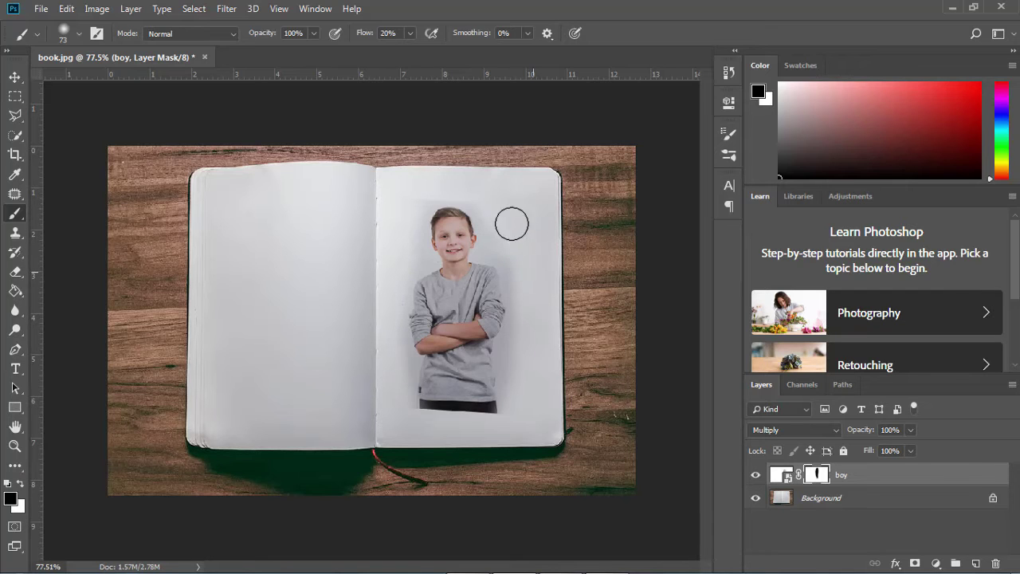
scroll(503, 152, up, 2)
scroll(504, 152, up, 2)
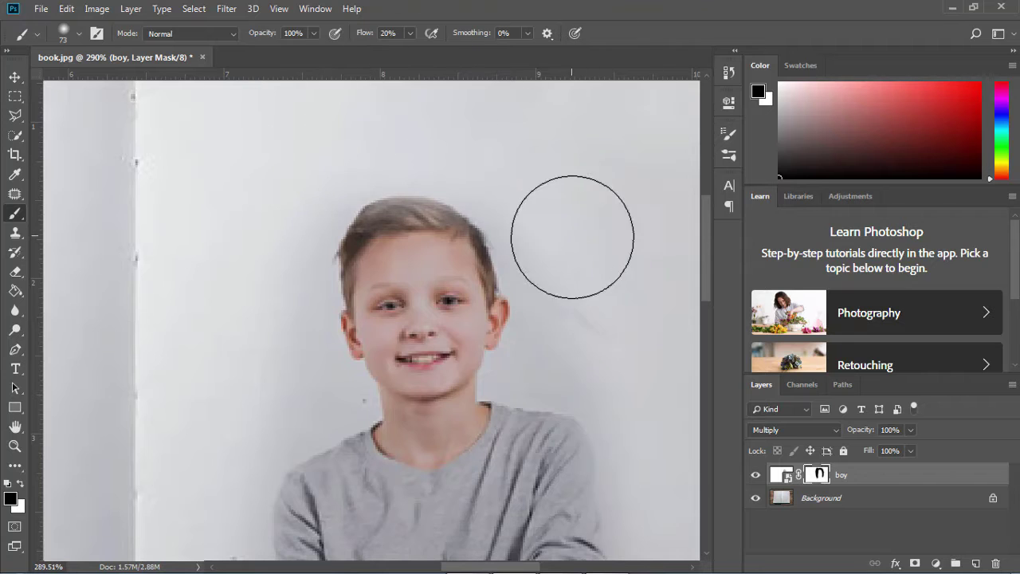
scroll(566, 255, down, 4)
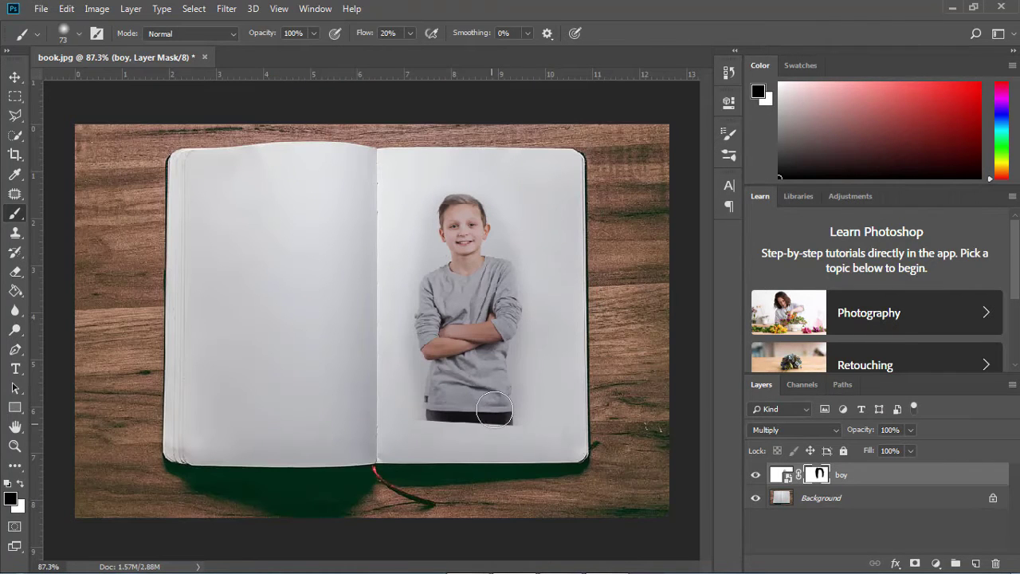
click(779, 478)
click(226, 9)
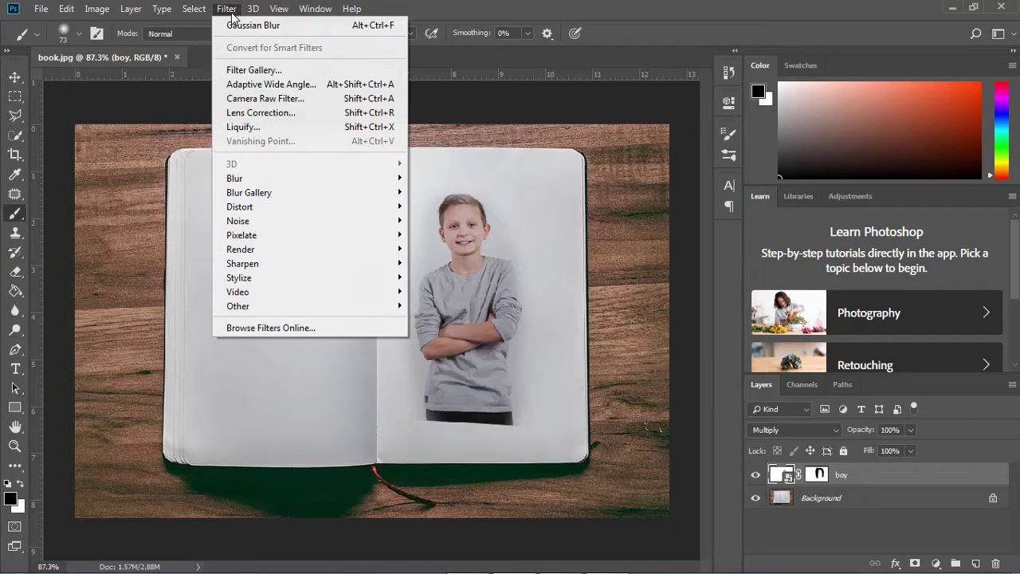
Apply the Graphic Pen filter with Stroke Length 8 and Light/Dark Balance 100
click(253, 70)
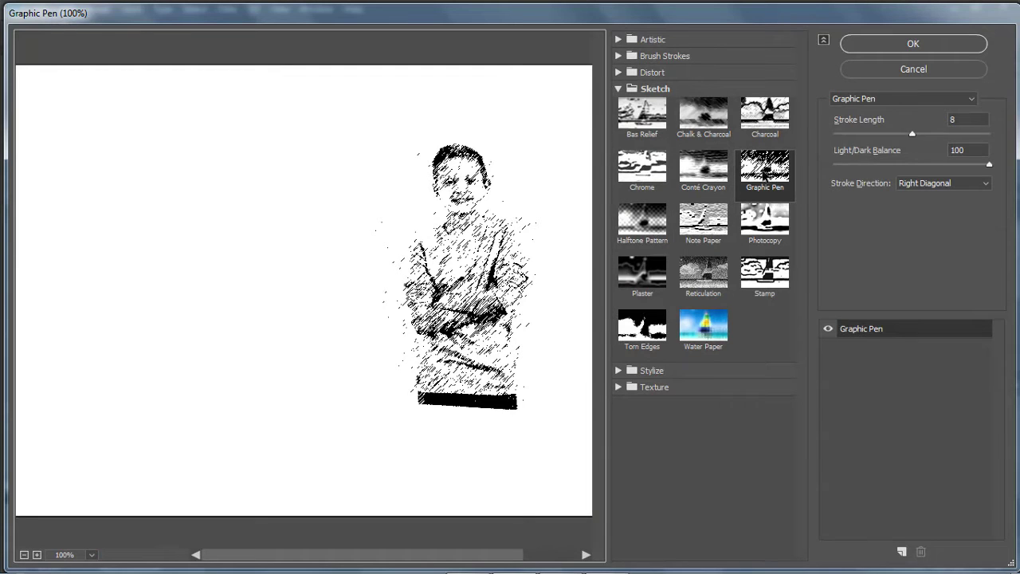
drag(1000, 166, 996, 171)
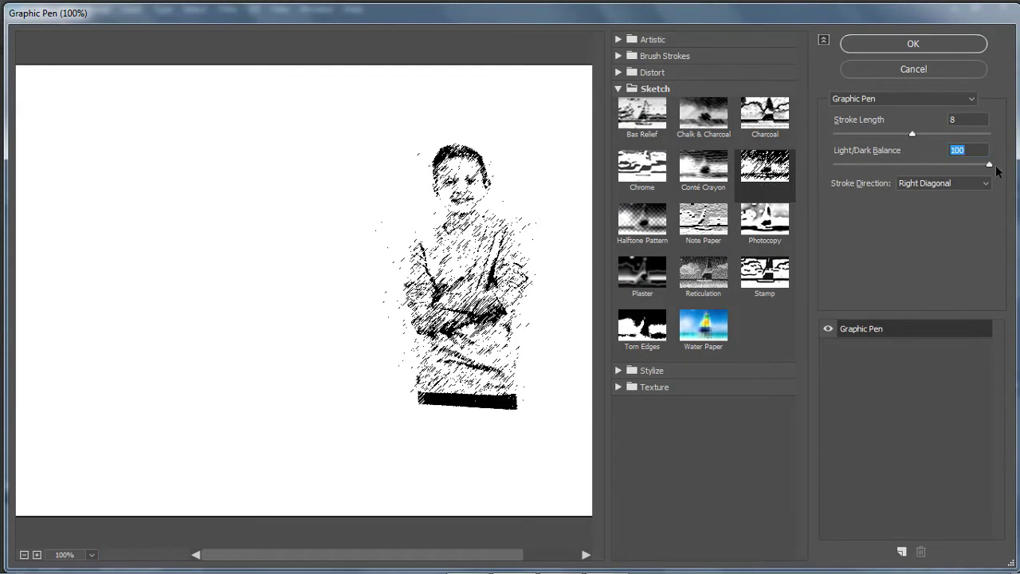
mouse_move(913, 135)
mouse_down()
mouse_move(859, 139)
mouse_move(916, 140)
mouse_up()
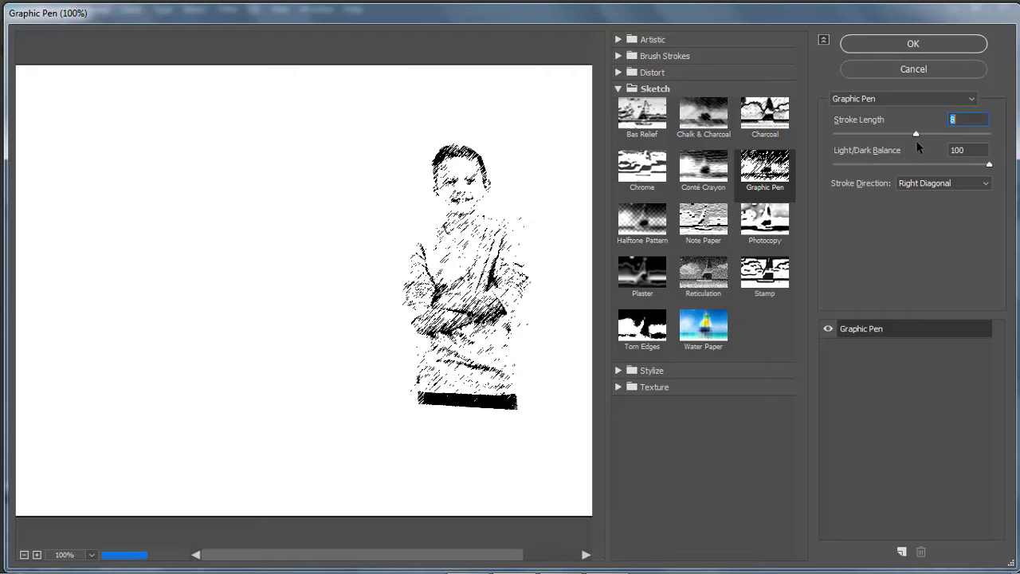
click(905, 45)
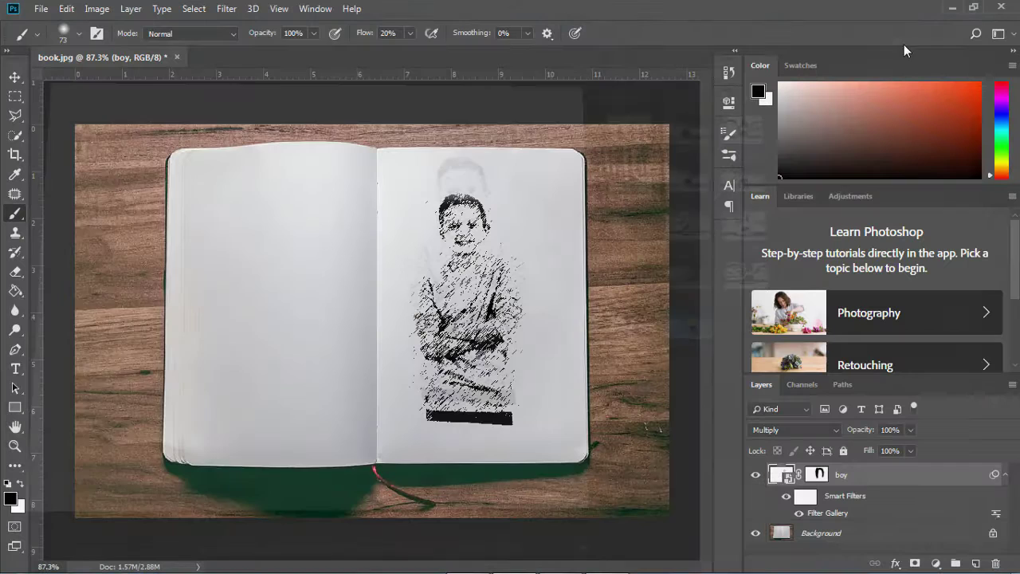
Target the boy layer's mask and set brush flow to 100%
click(820, 475)
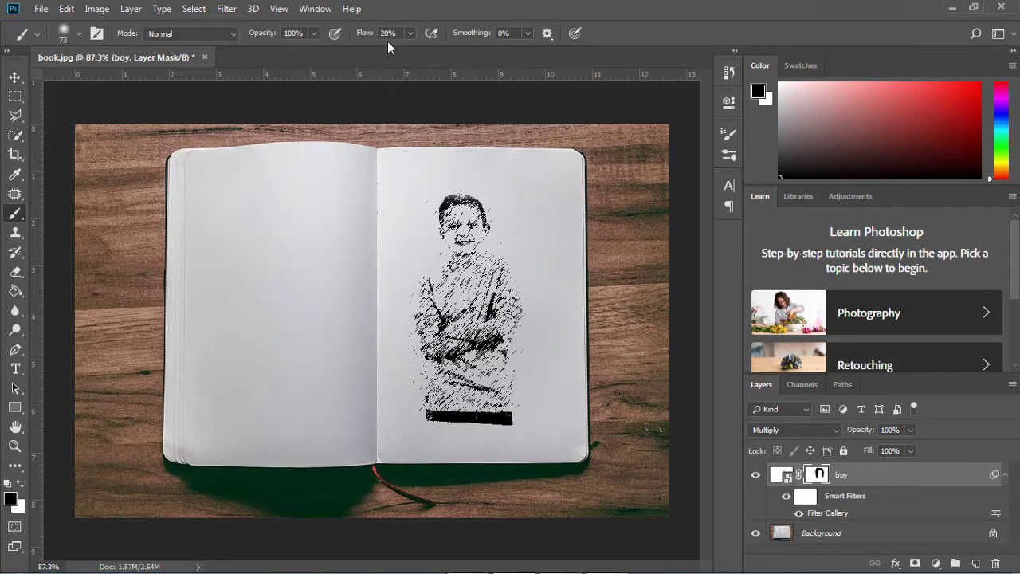
text(10)
key(Return)
alt+scroll(415, 191, up, 2)
alt+scroll(415, 191, up, 5)
Switch to a 32 px Hard Round brush to mask stray strokes around the sketch
right_click(430, 188)
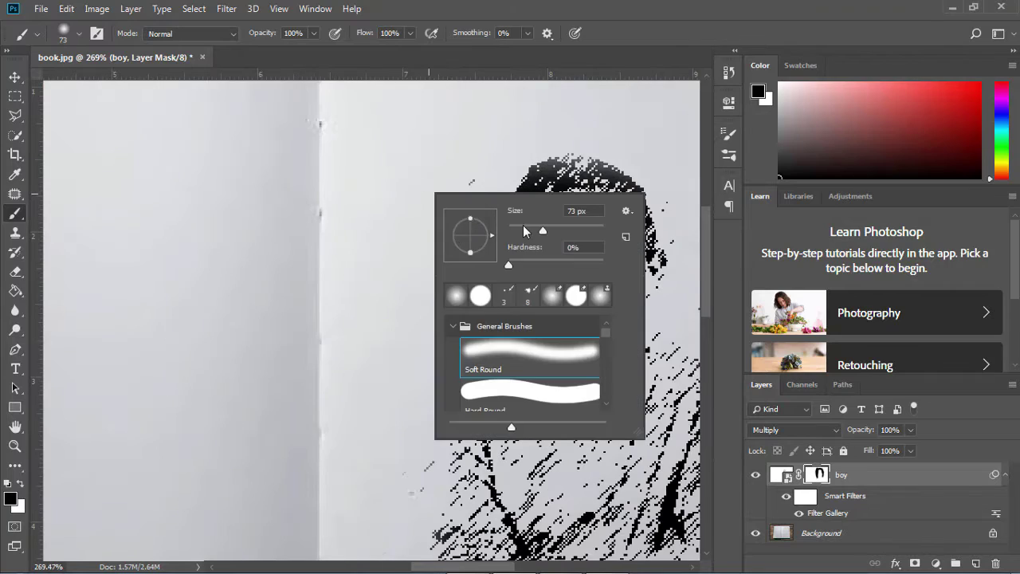
text(632)
key(Return)
alt+scroll(451, 239, up, 1)
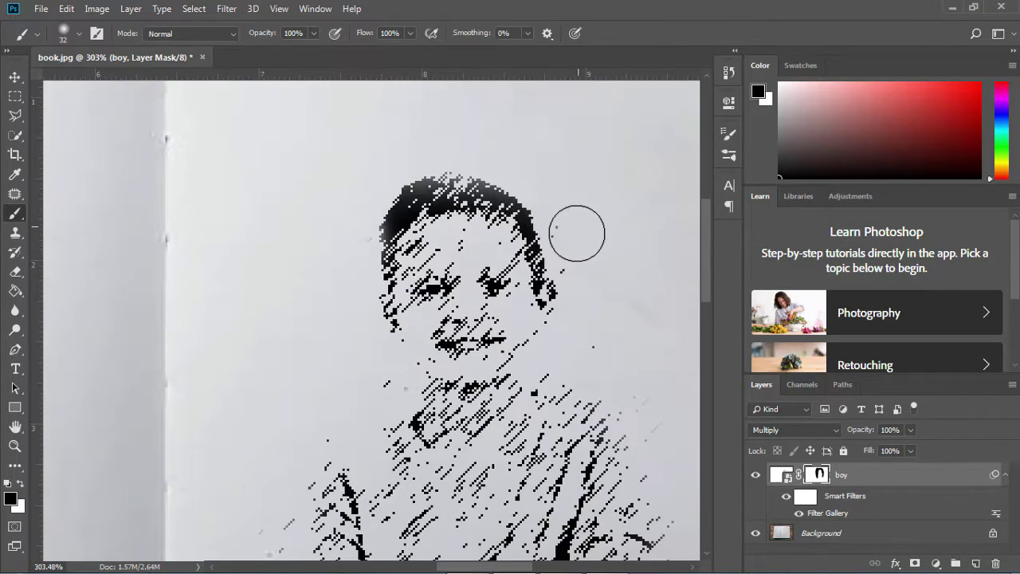
right_click(580, 229)
double_click(672, 434)
alt+scroll(661, 414, down, 7)
alt+scroll(537, 473, up, 3)
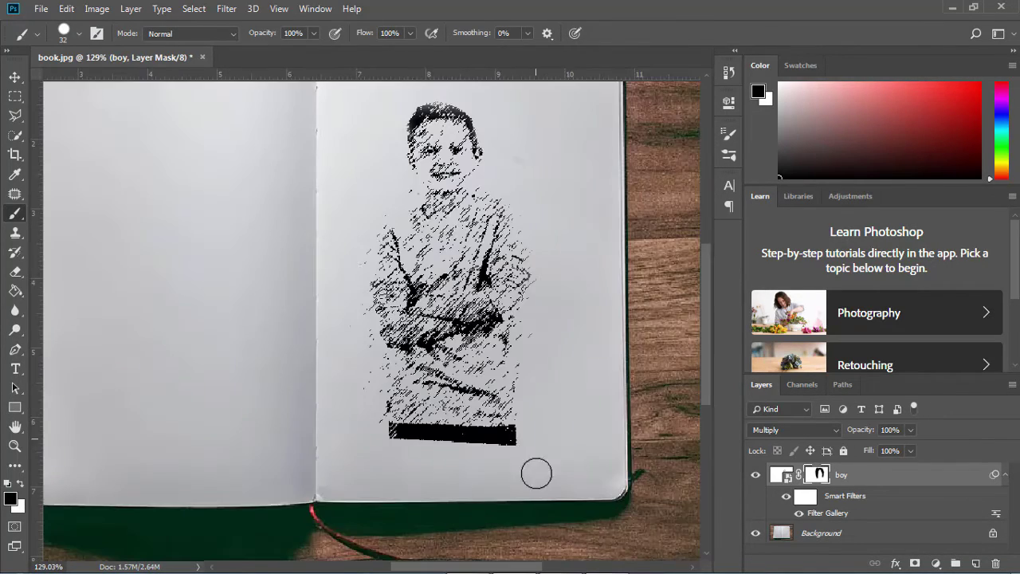
alt+scroll(379, 201, up, 1)
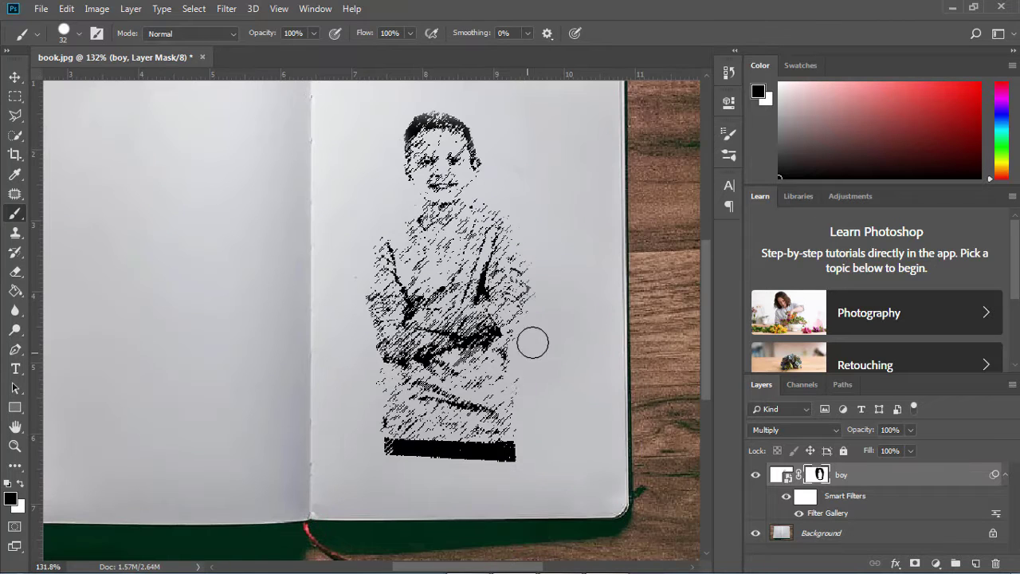
alt+scroll(558, 244, down, 3)
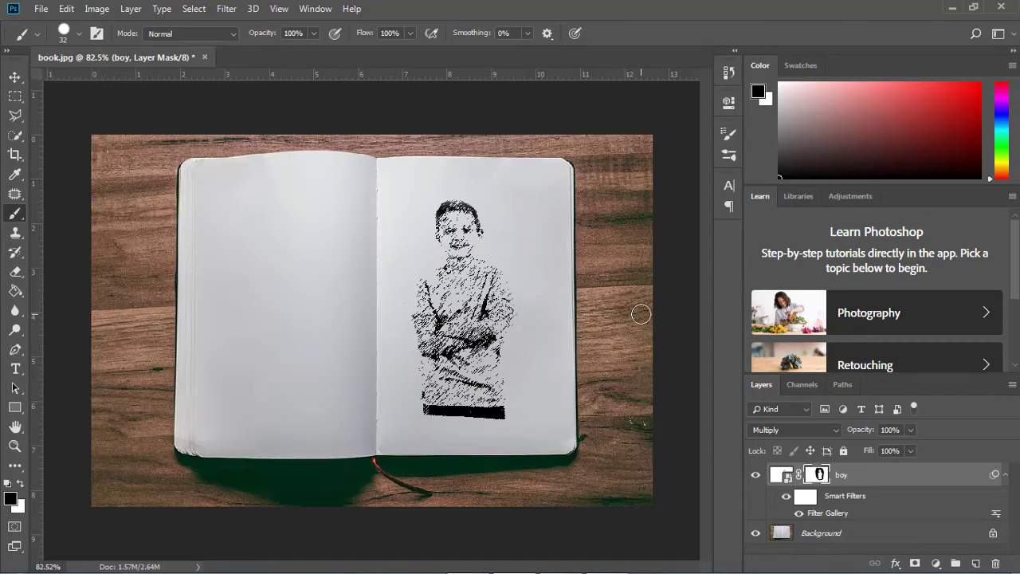
In the boy layer's Blending Options, split the Underlying Layer white slider at 179/255
click(779, 477)
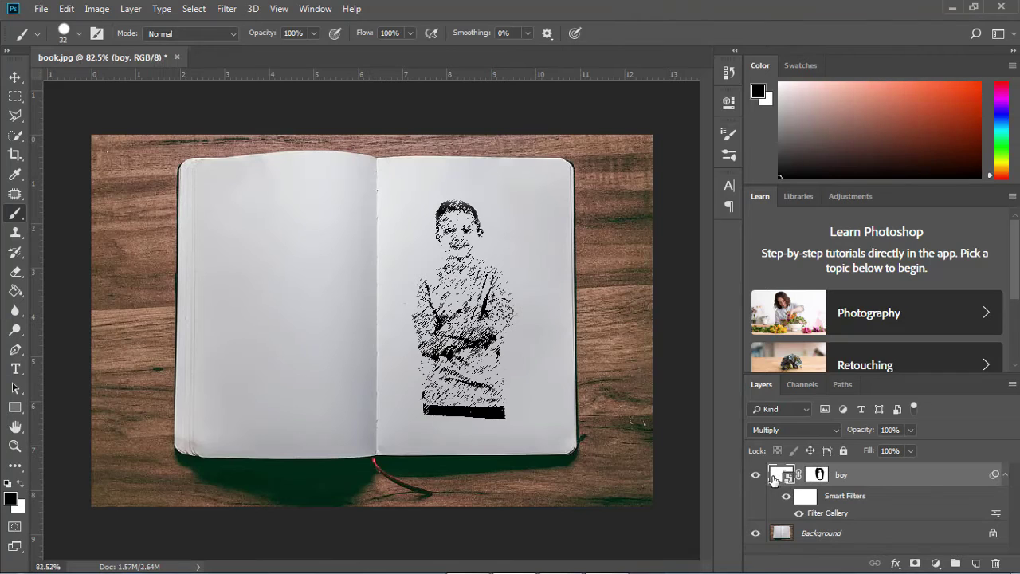
right_click(880, 476)
click(725, 30)
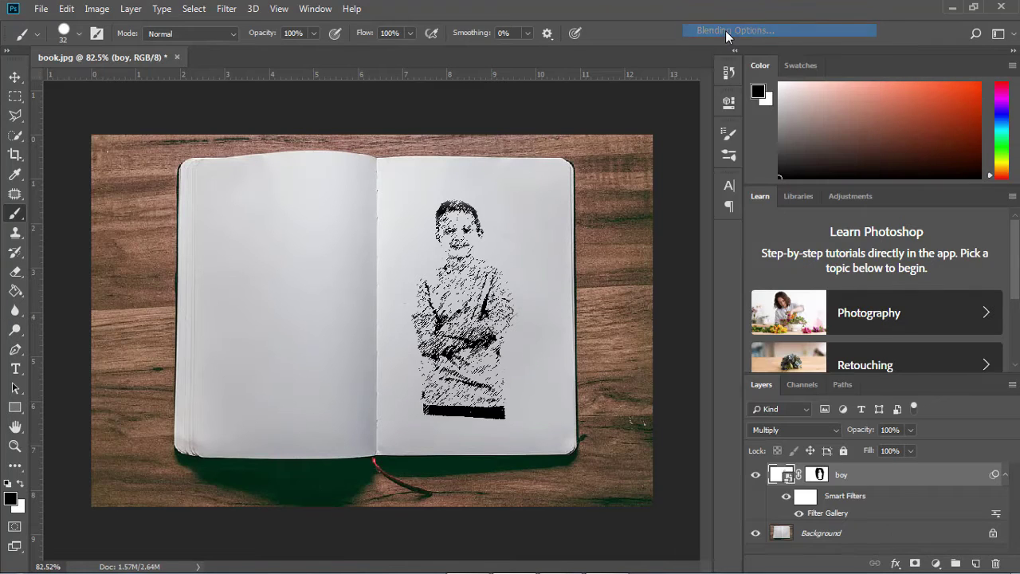
drag(507, 144, 650, 152)
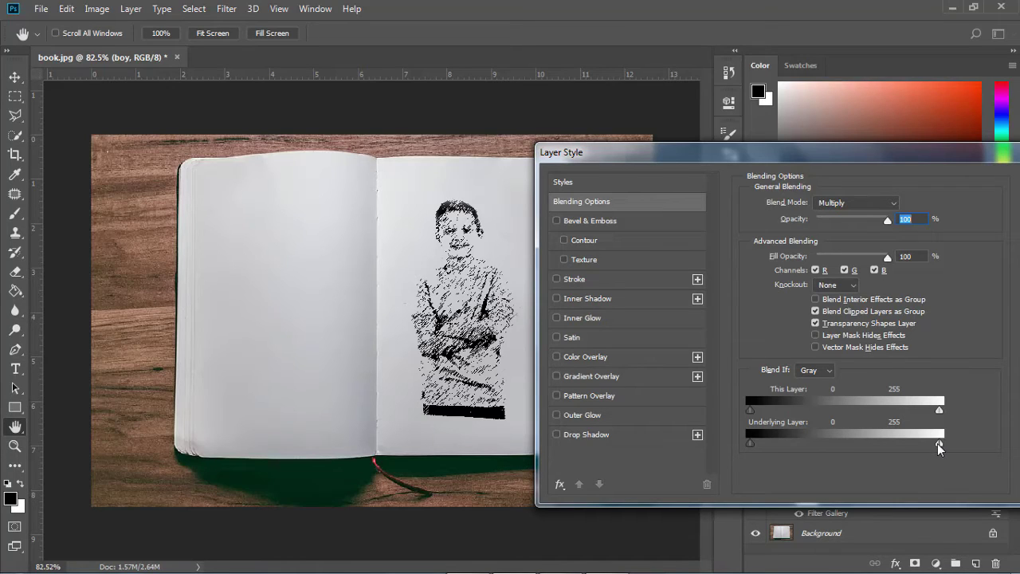
drag(937, 443, 883, 441)
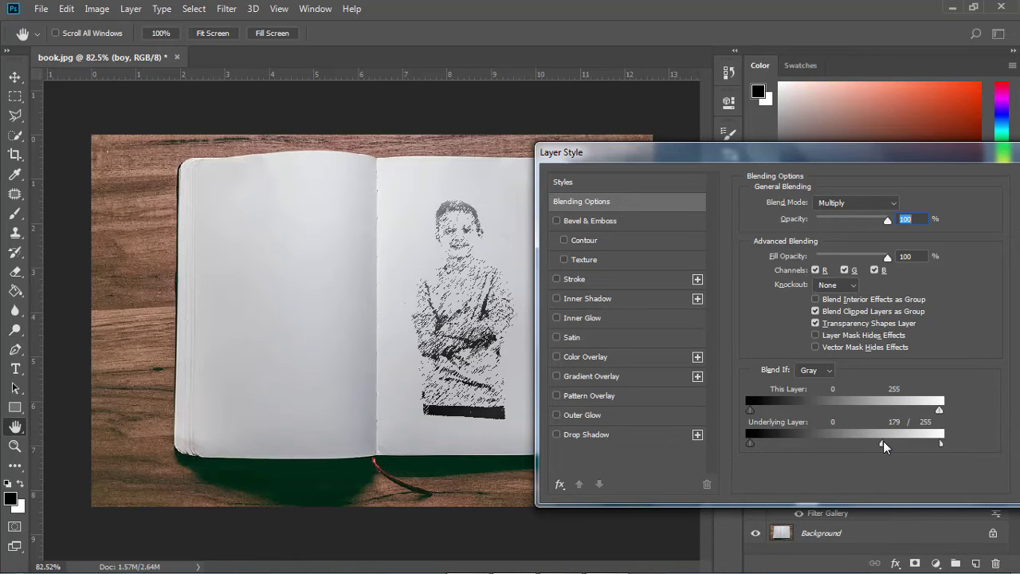
drag(889, 154, 616, 271)
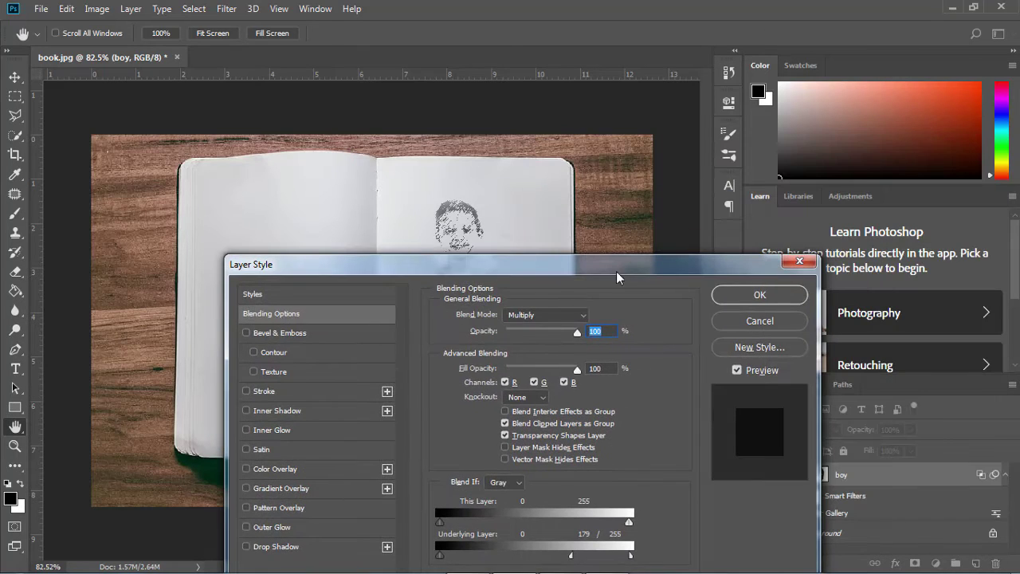
click(785, 297)
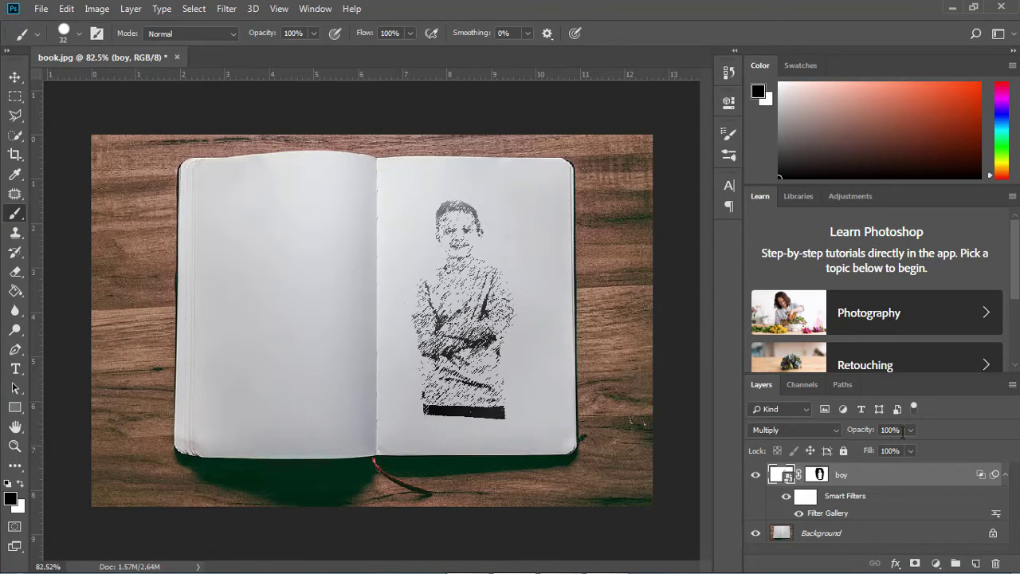
Enter 96% in the boy layer's Opacity field
click(860, 431)
text(9)
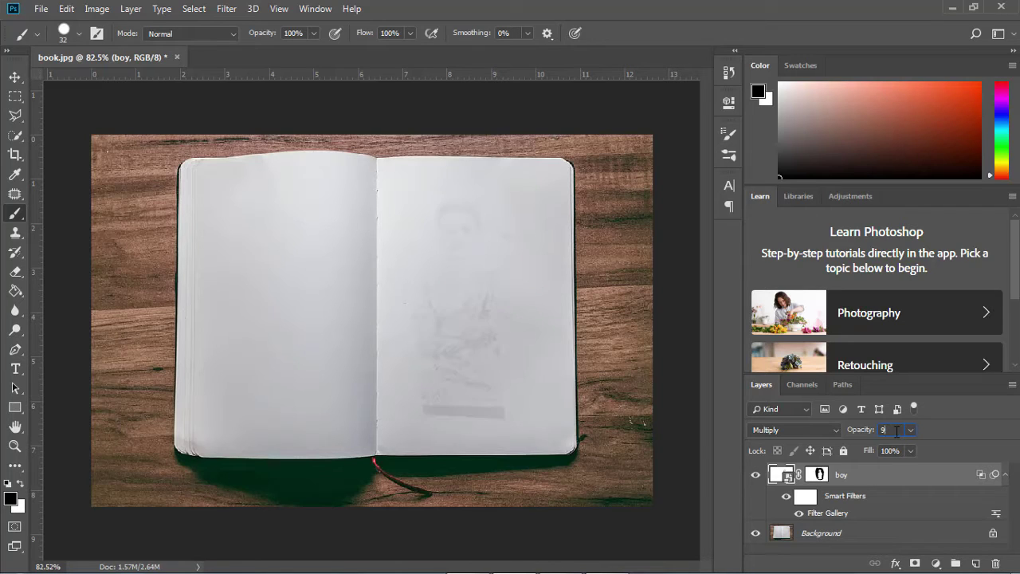
text(6)
key(Return)
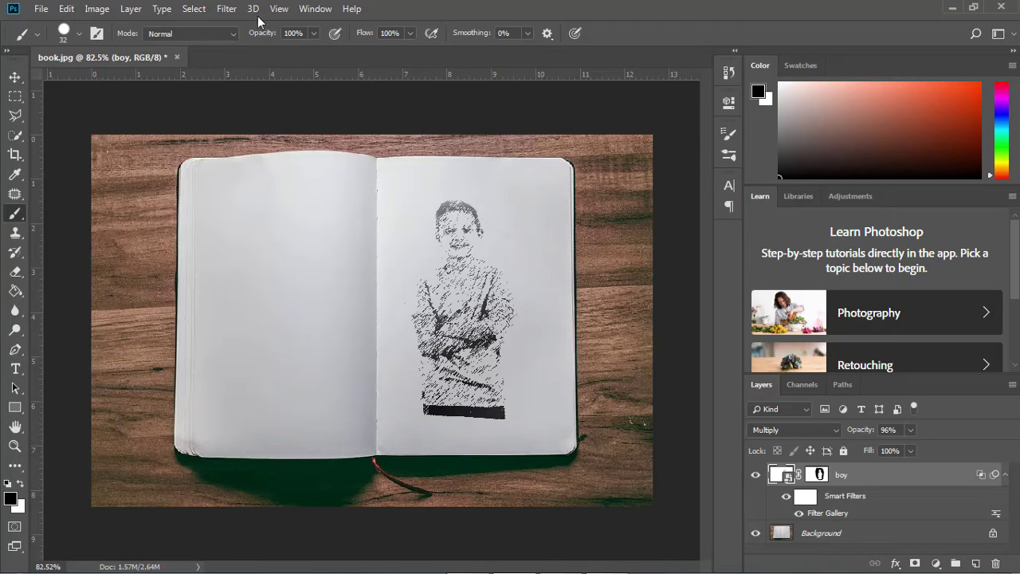
Apply a Gaussian Blur smart filter with a 0.2-pixel radius to the boy sketch
click(226, 8)
mouse_move(234, 177)
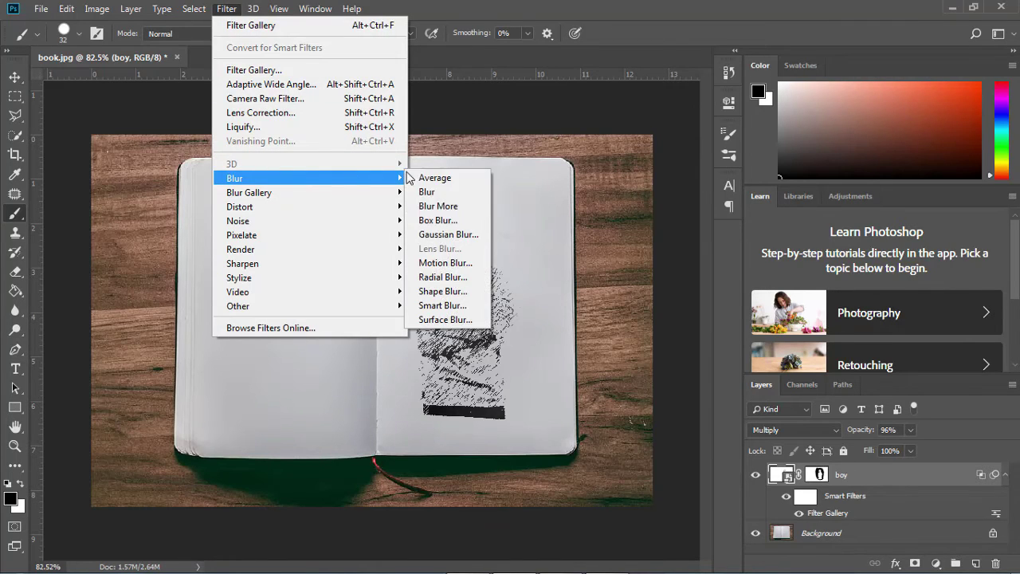
click(446, 235)
text(0.2)
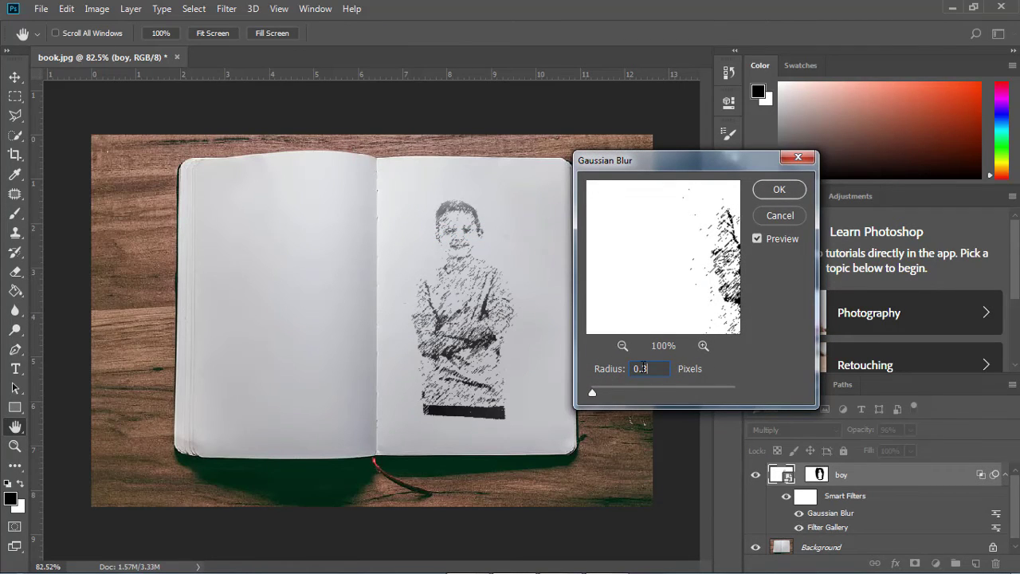
click(781, 192)
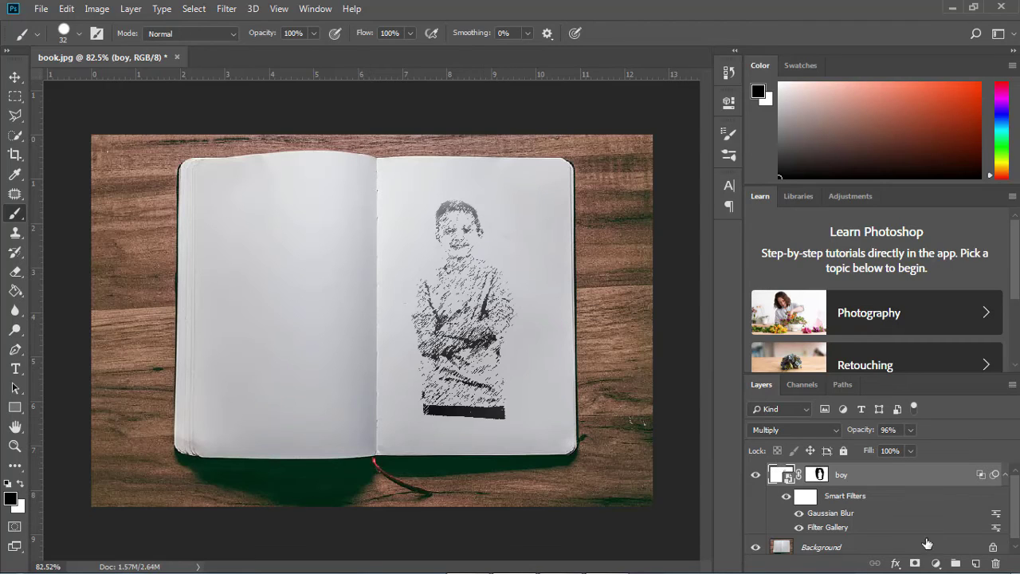
Add a new Layer 1 and select the KYLE Ultimate Pencil Hard dry media brush
click(975, 564)
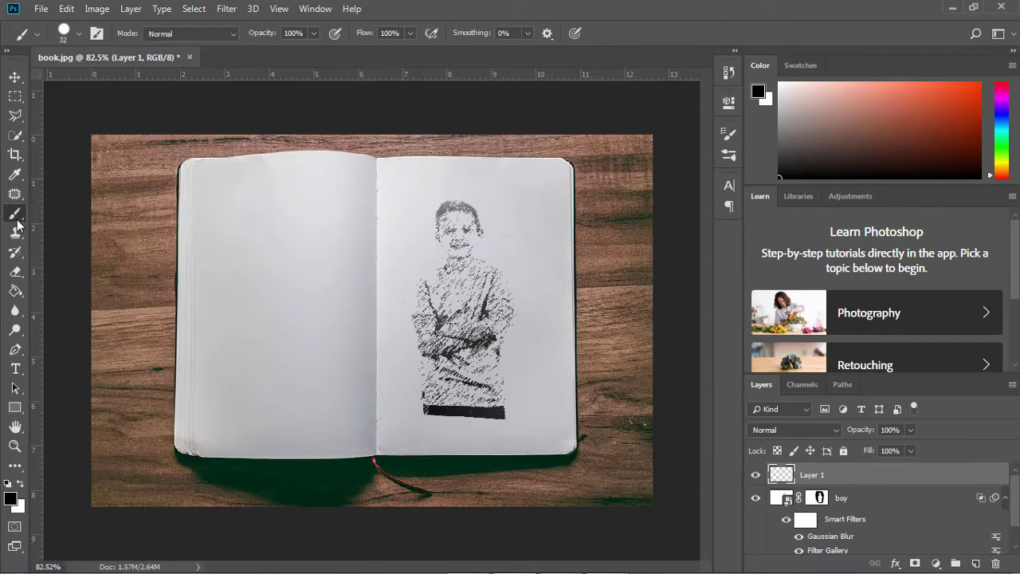
click(65, 35)
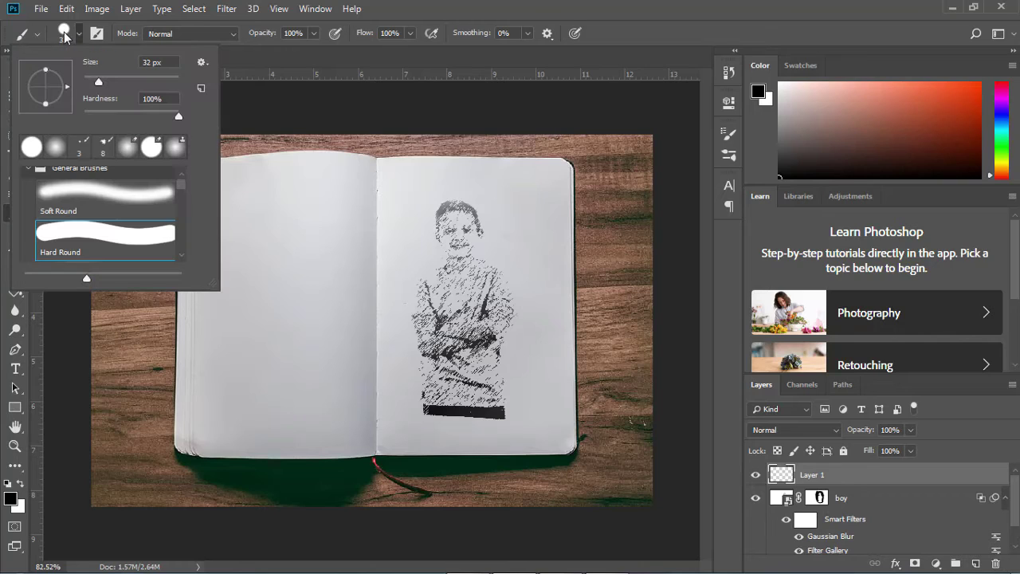
click(28, 170)
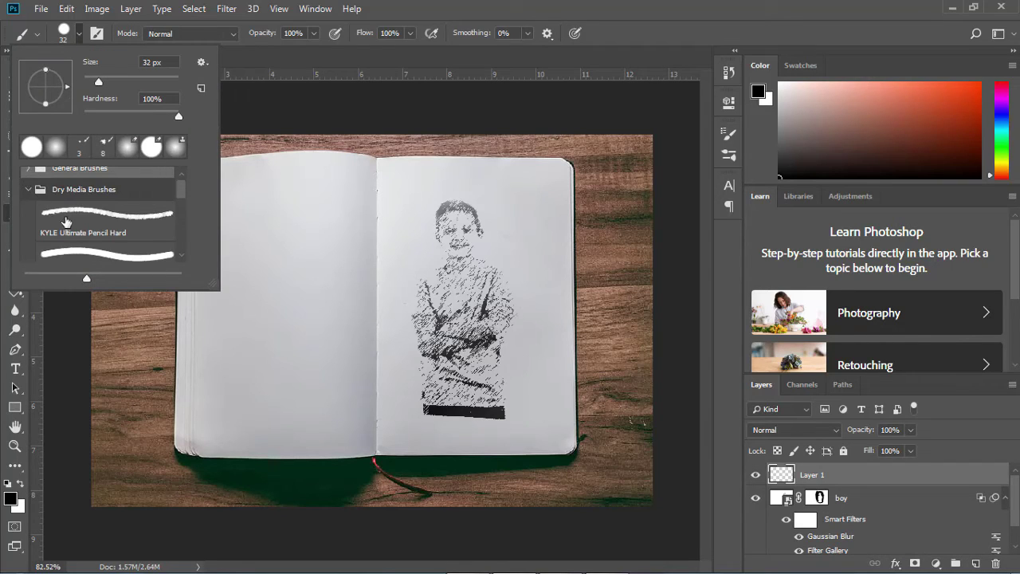
click(121, 221)
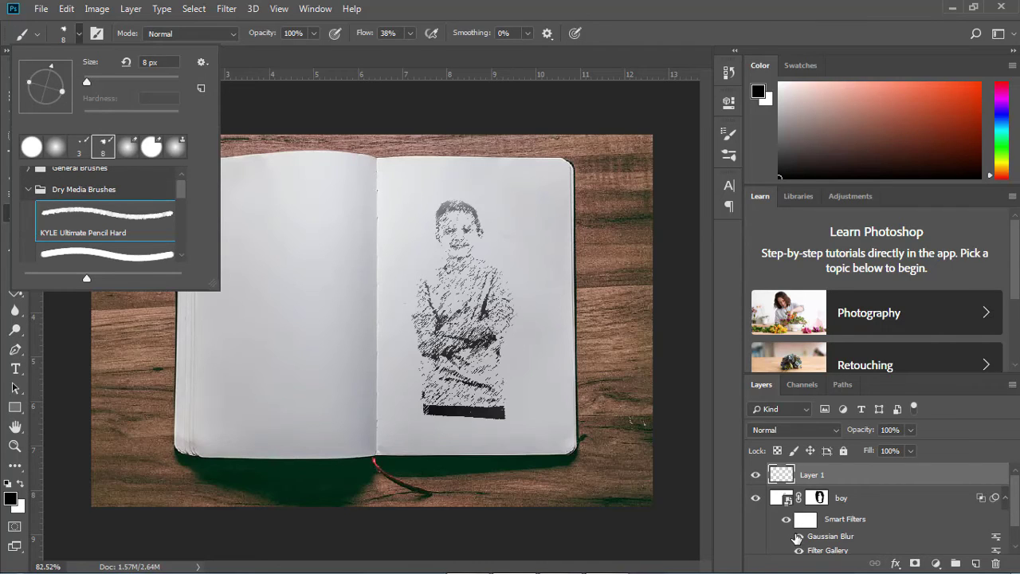
Hide the Gaussian Blur and Filter Gallery effects and zoom in on the original photo
click(798, 536)
click(798, 549)
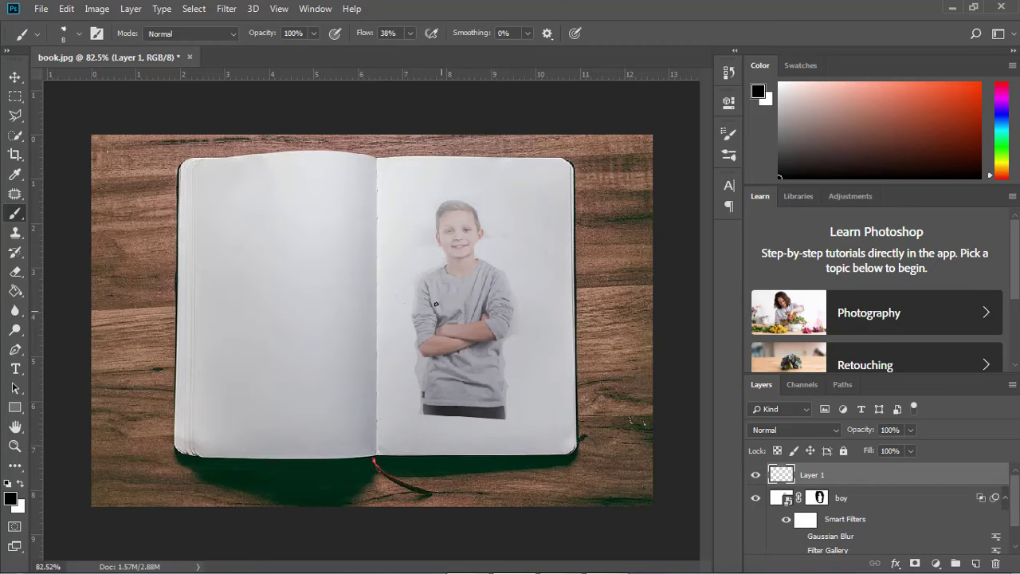
scroll(437, 270, up, 3)
scroll(438, 270, up, 2)
Trace pencil strokes along the boy's neck and shoulder with a 3 px brush
drag(471, 250, 415, 289)
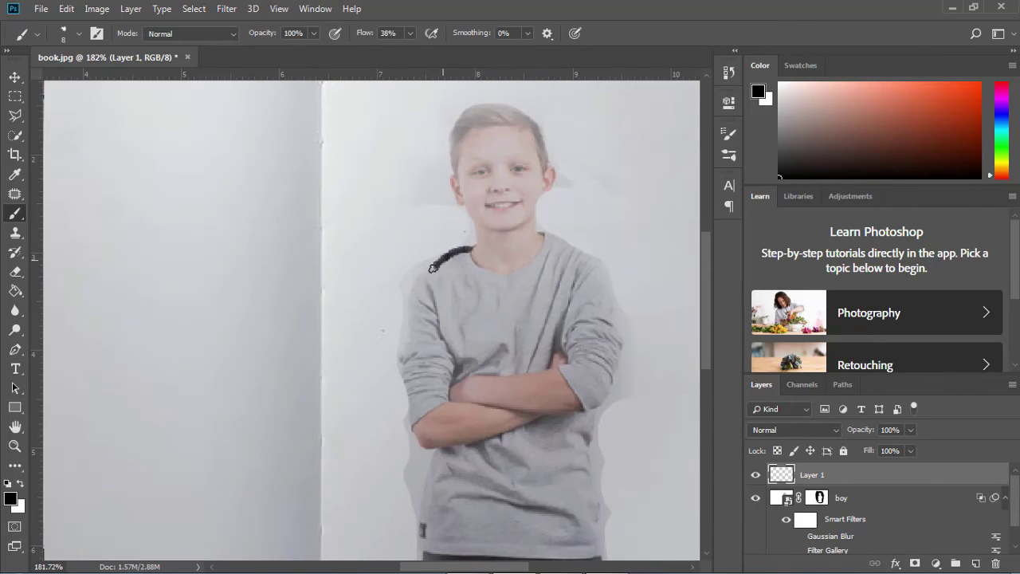
right_click(384, 242)
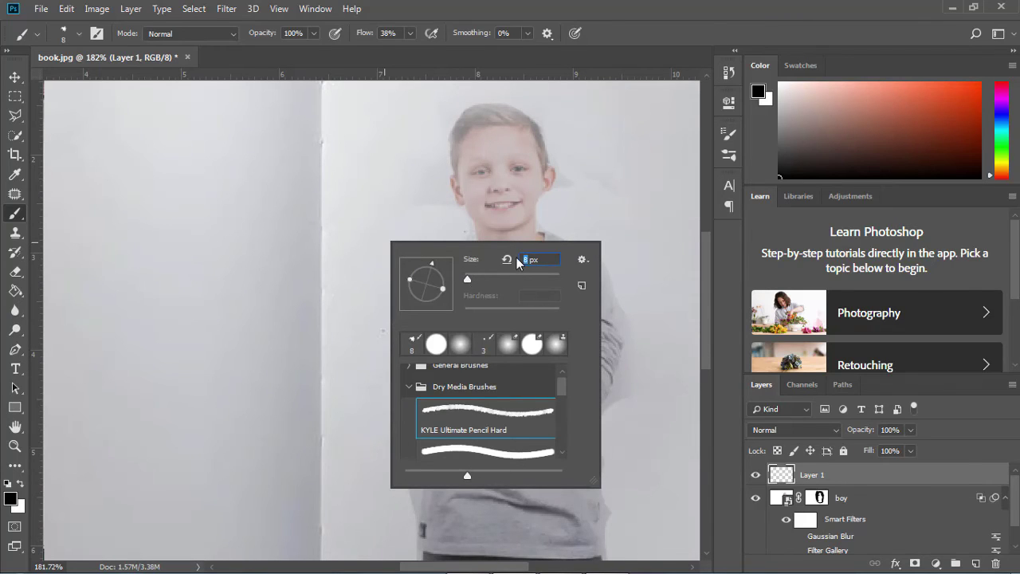
text(3)
key(Return)
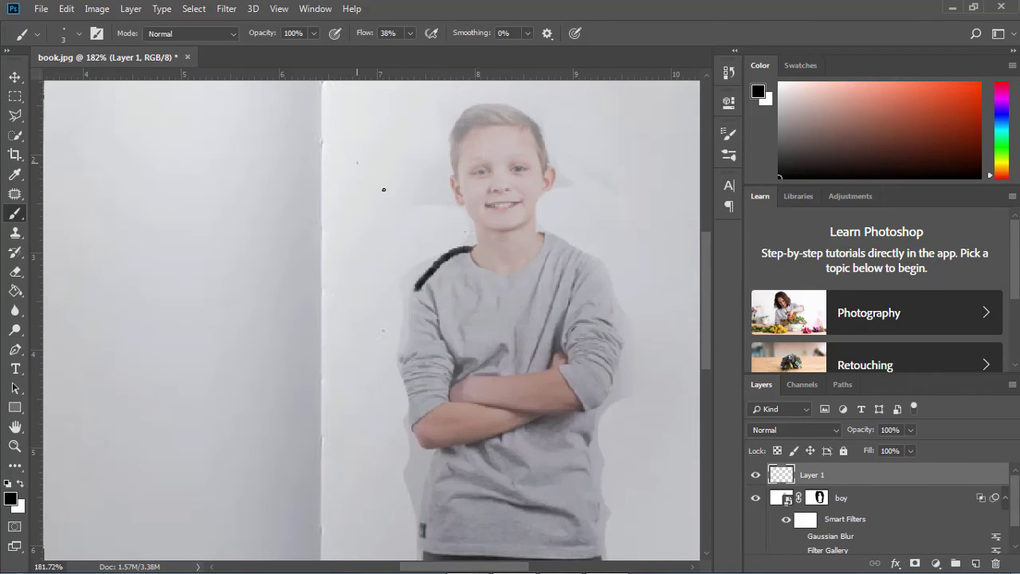
drag(409, 302, 404, 330)
Hide Layer 1, re-enable the Filter Gallery sketch effect, and zoom out to the whole book
click(755, 478)
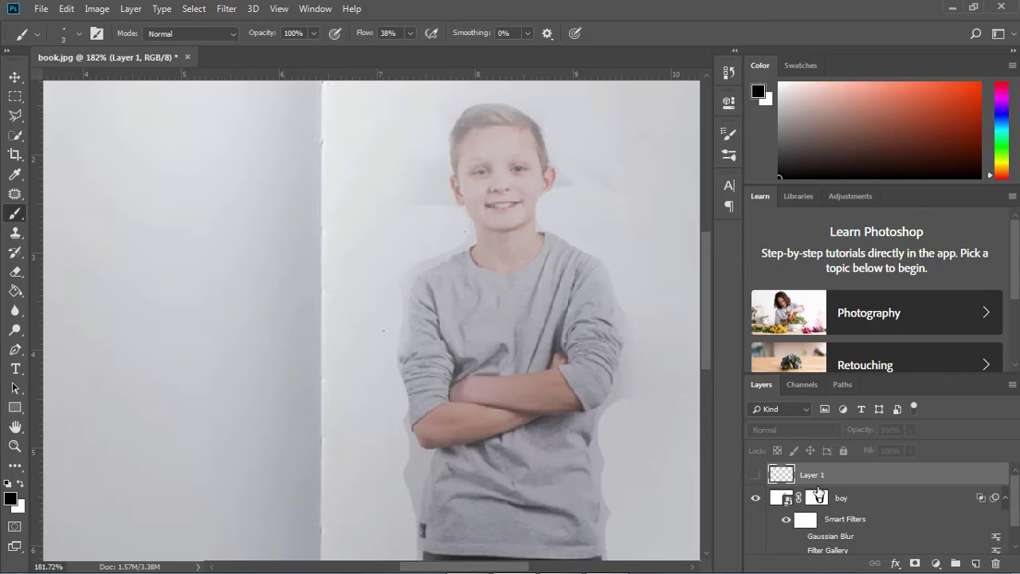
click(800, 550)
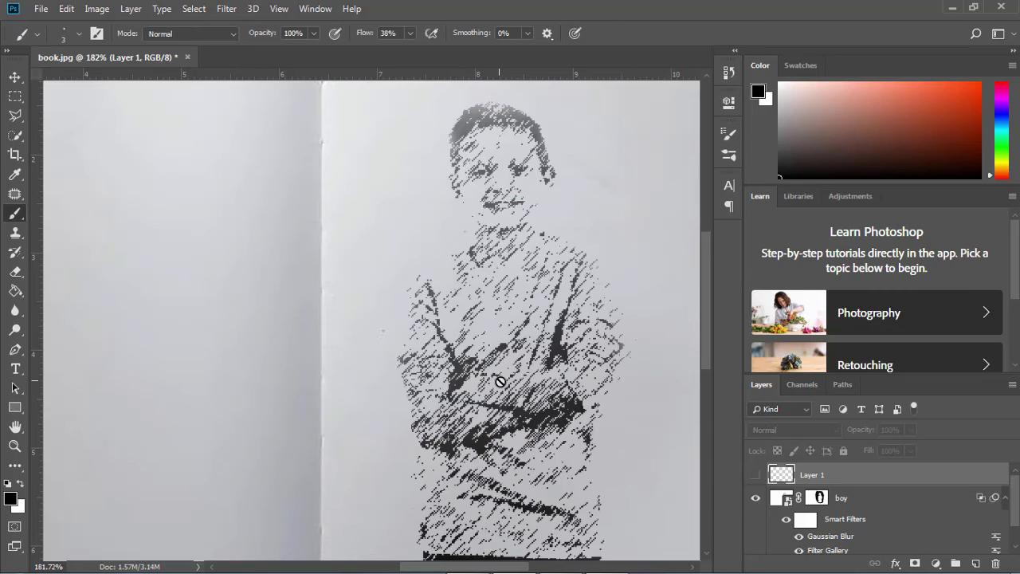
alt+scroll(506, 379, down, 3)
alt+scroll(528, 321, down, 3)
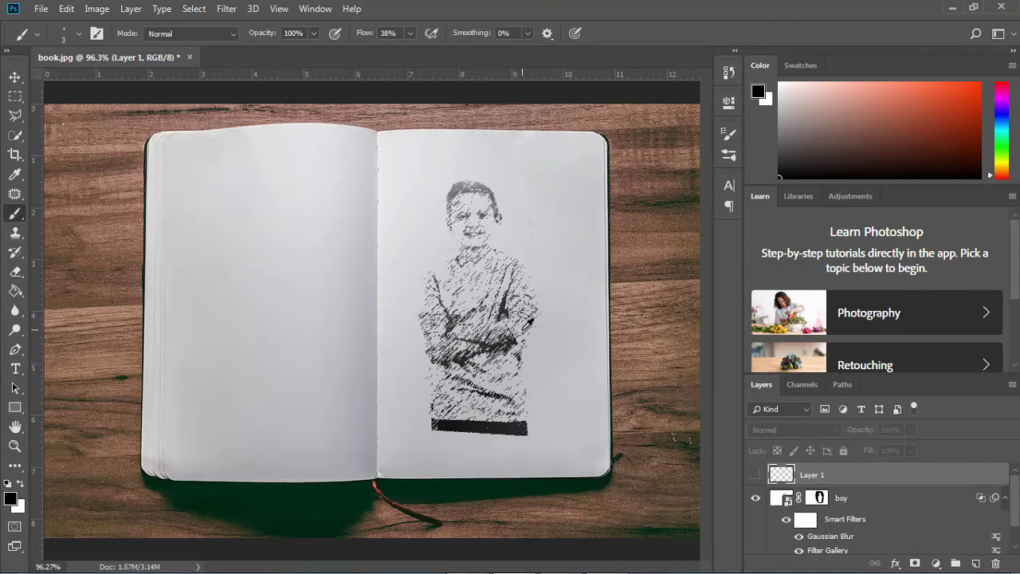